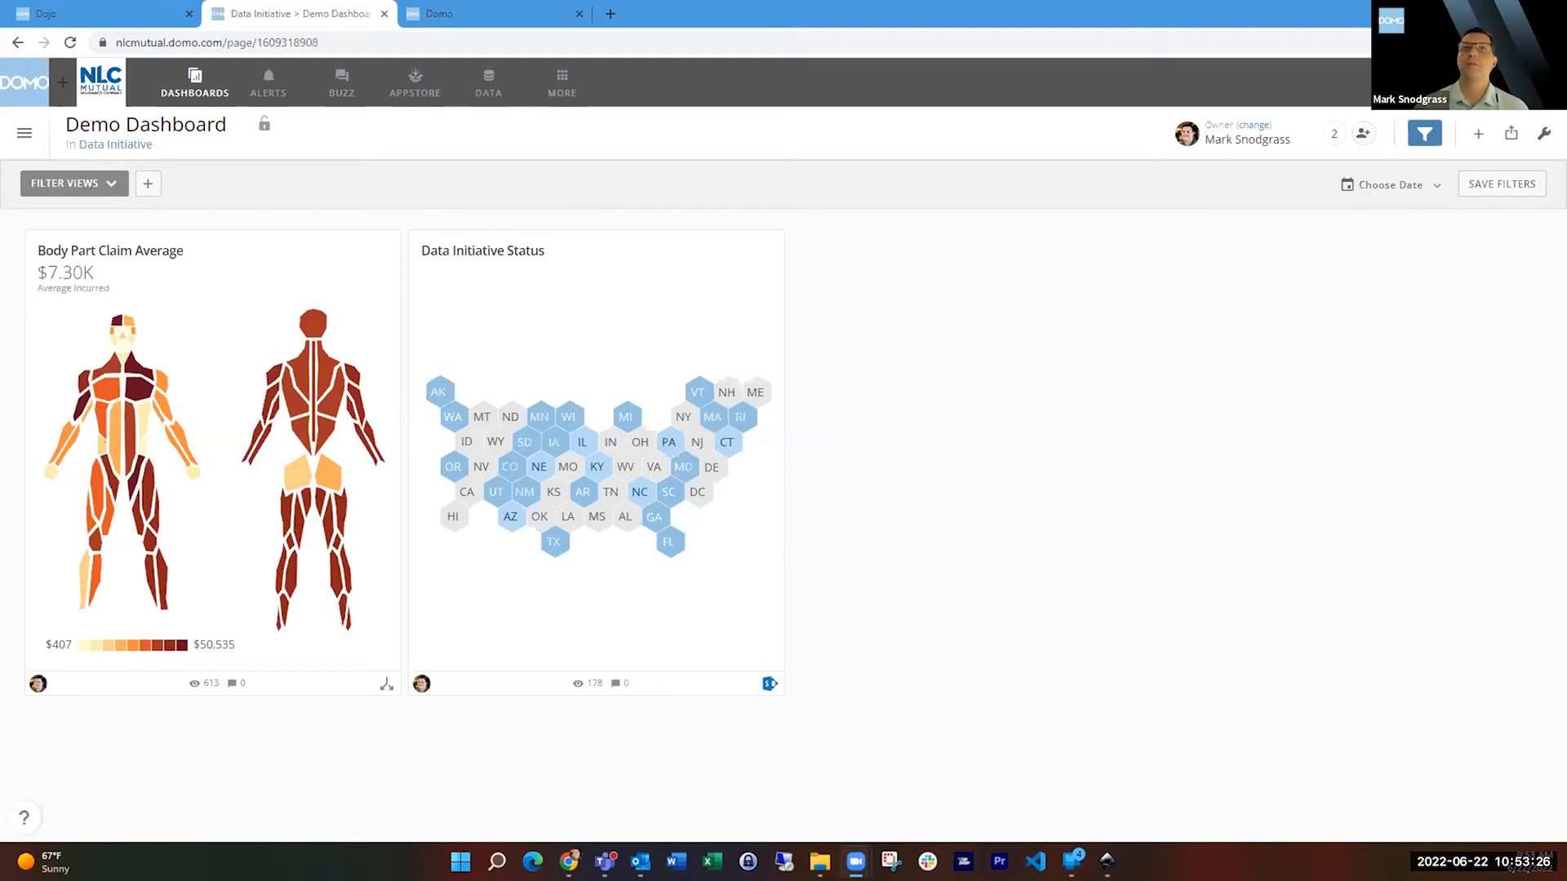
# Open the Body Part Claim Average card and filter it to age at injury 40-49 and member Oregon.
pyautogui.click(240, 256)
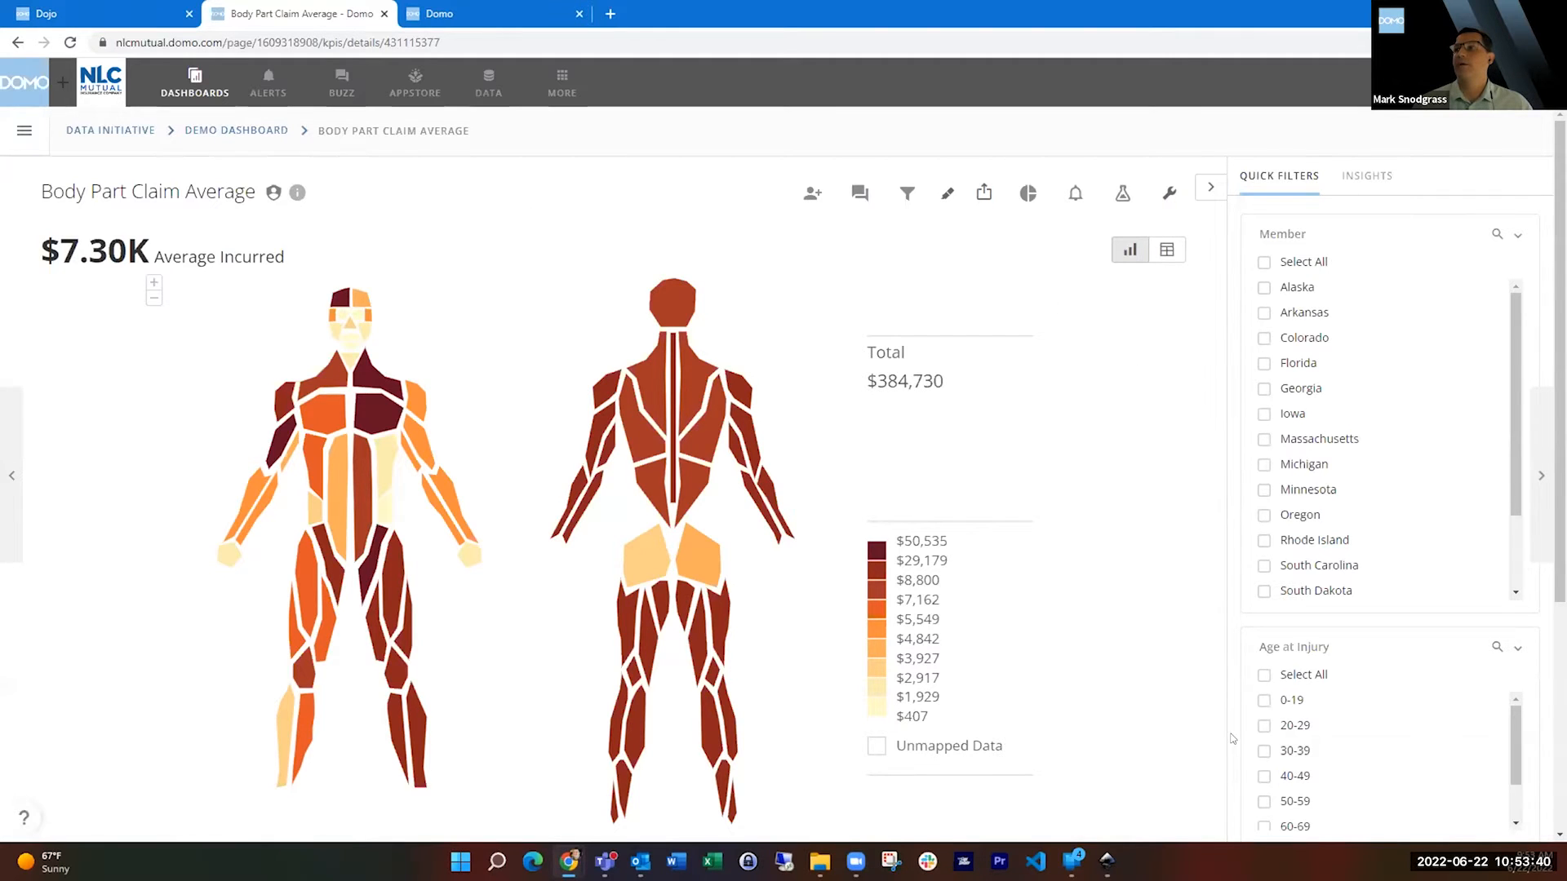
pyautogui.click(1263, 776)
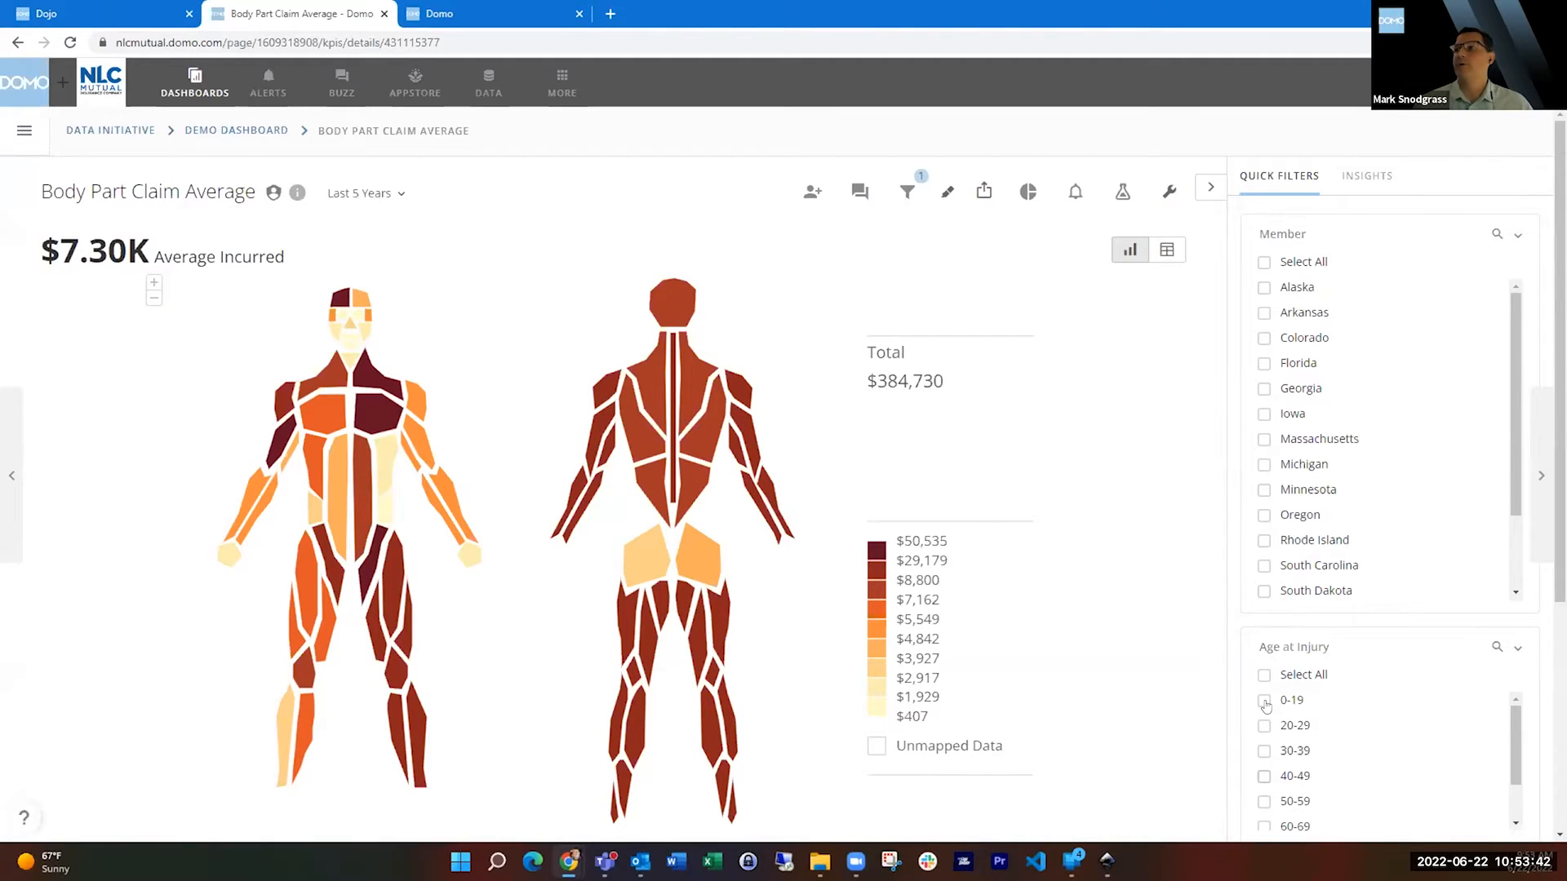
pyautogui.click(1263, 516)
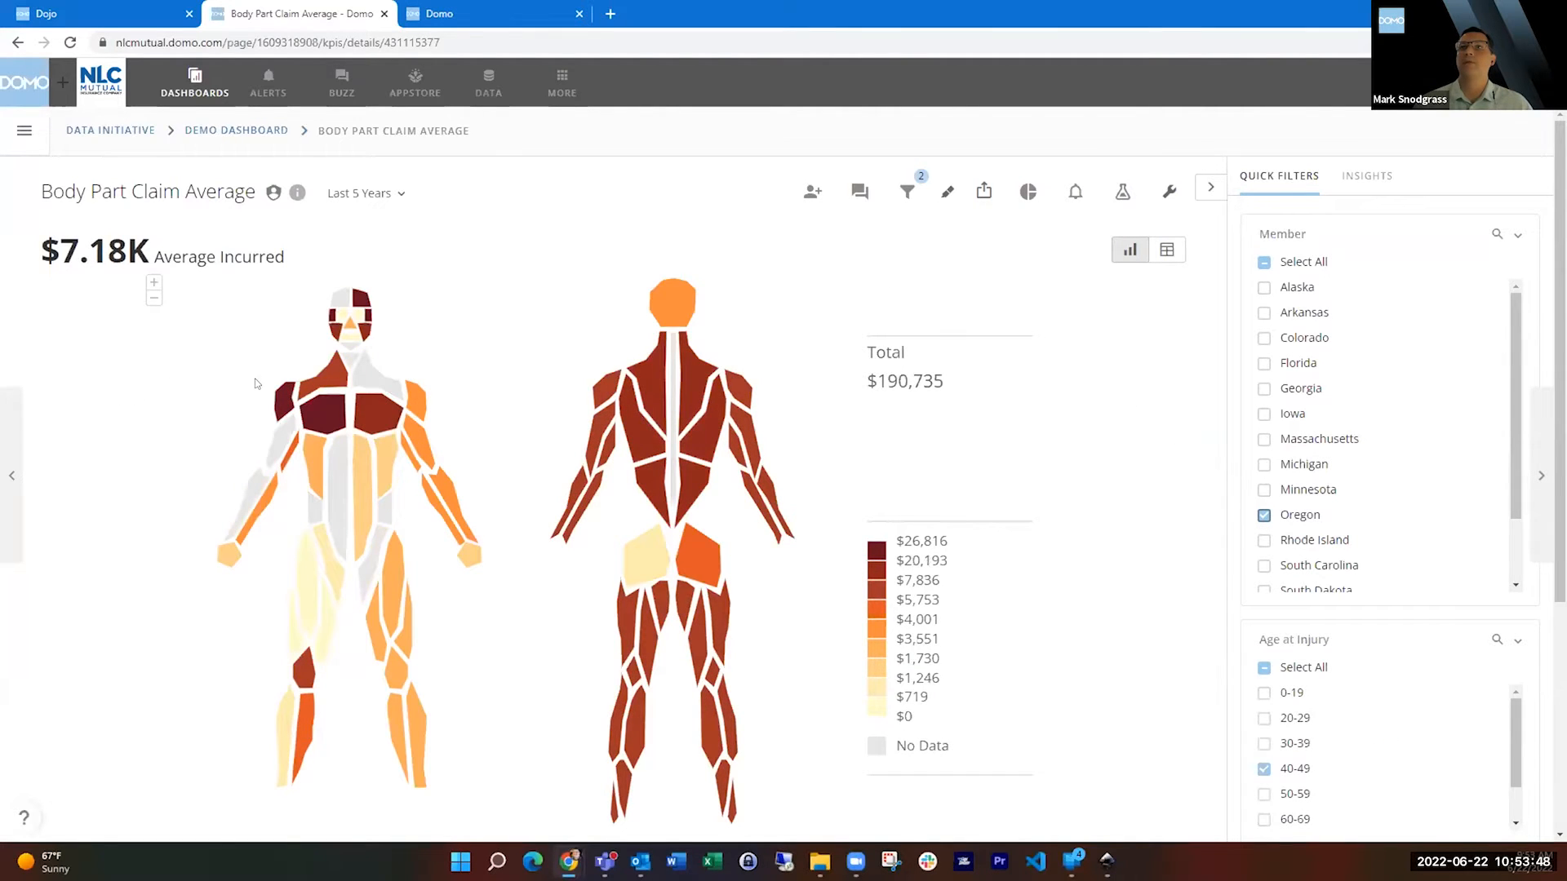
# Drill into the Shoulder region to view its class code breakdown, and return to the Demo Dashboard.
pyautogui.moveTo(278, 399)
pyautogui.click(282, 402)
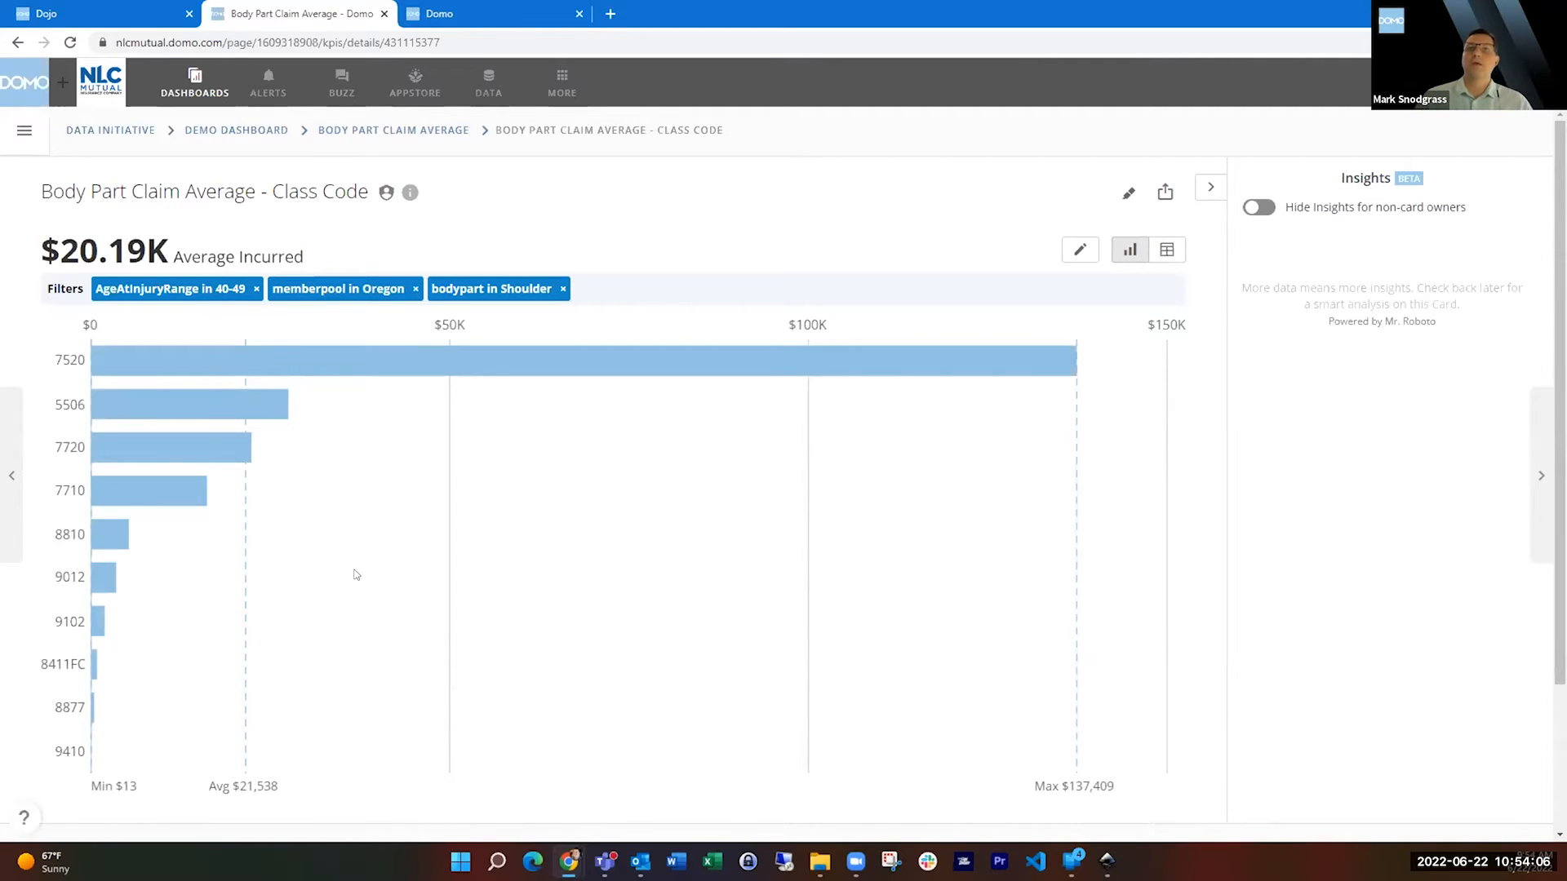
pyautogui.moveTo(232, 454)
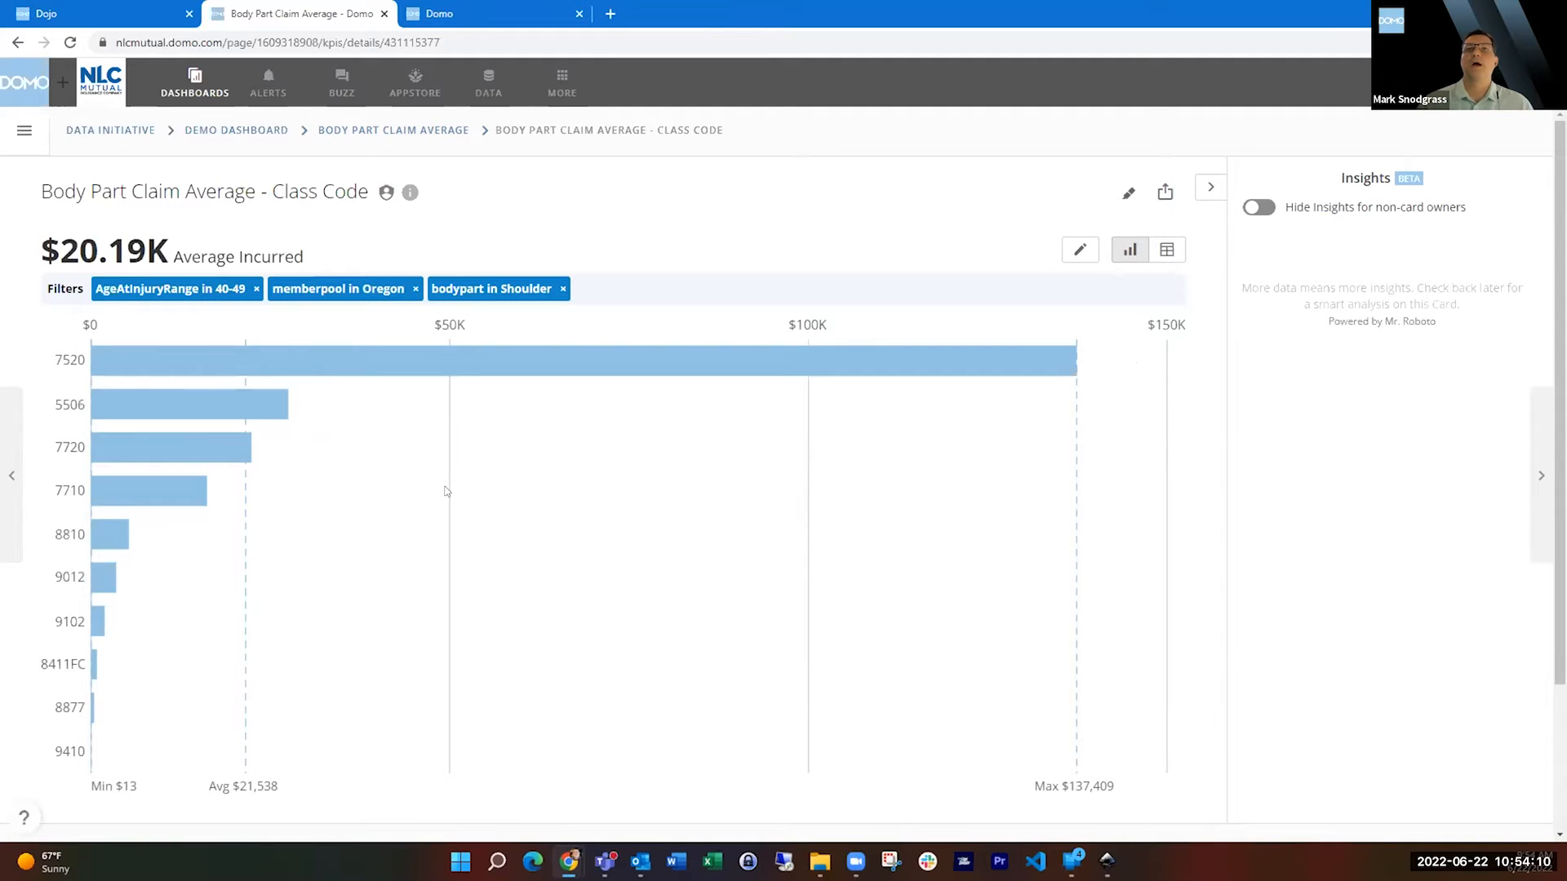
pyautogui.click(411, 129)
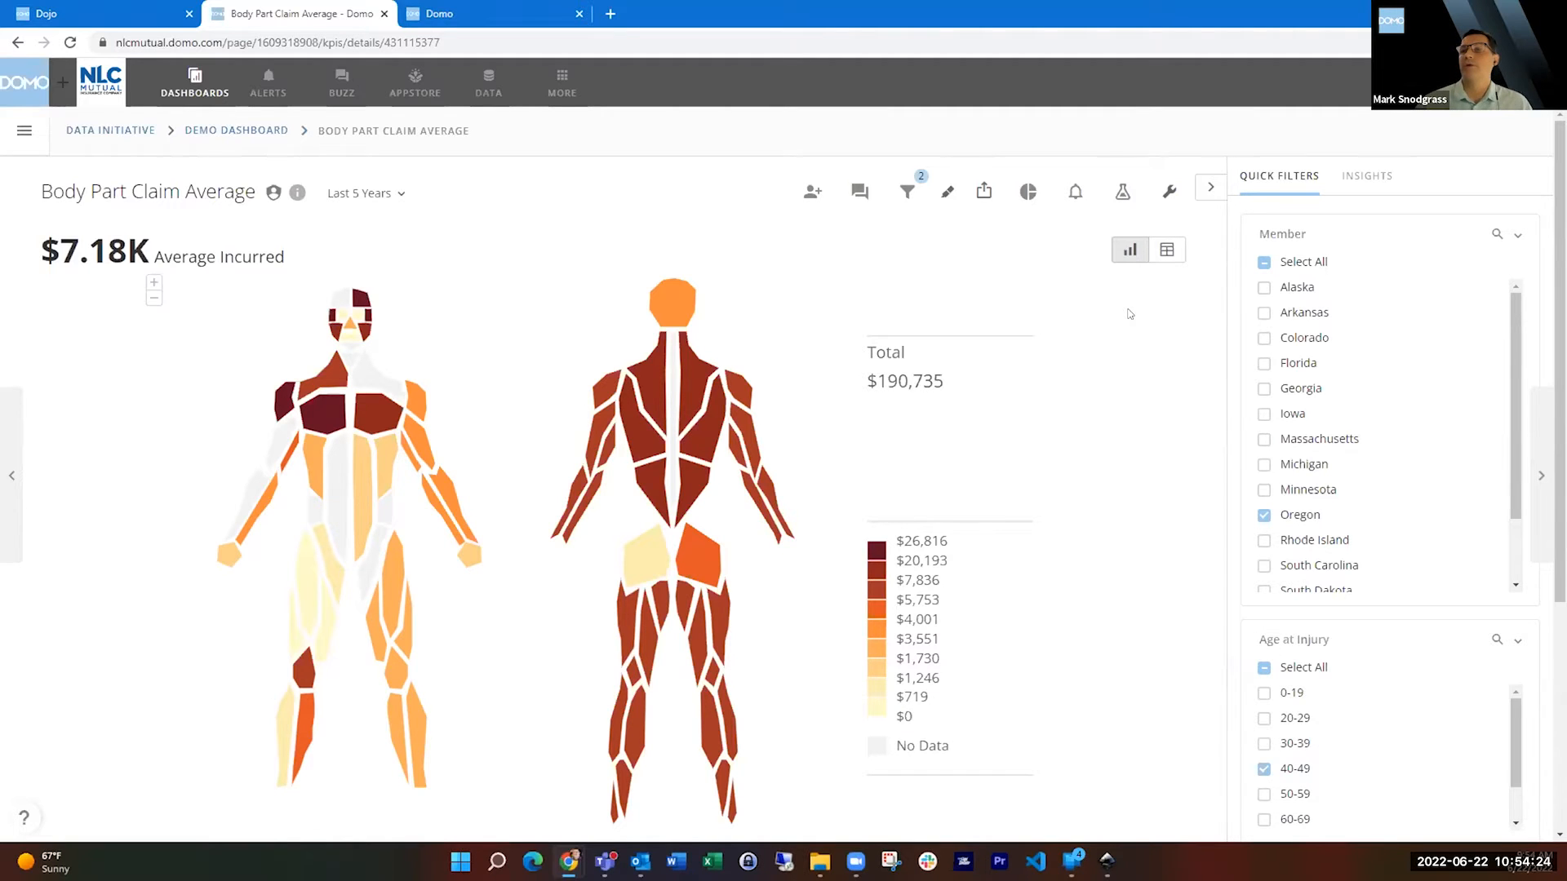
pyautogui.click(258, 132)
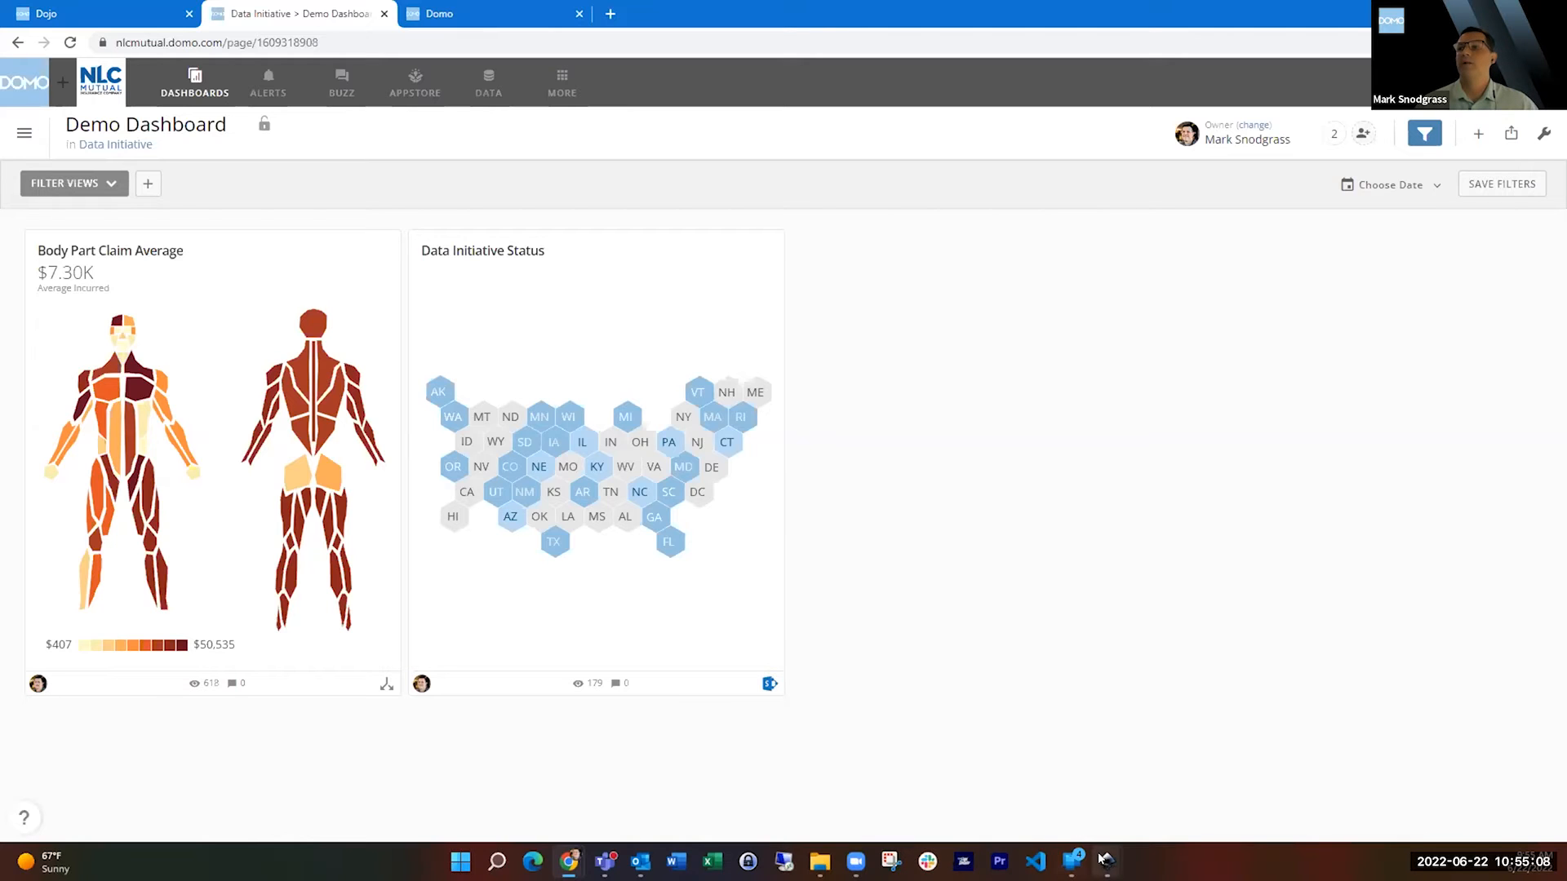
# Switch to Inkscape, select the path between the front figure's neck and shoulder, and set its id attribute to Neck.
pyautogui.moveTo(1103, 859)
pyautogui.click(1010, 779)
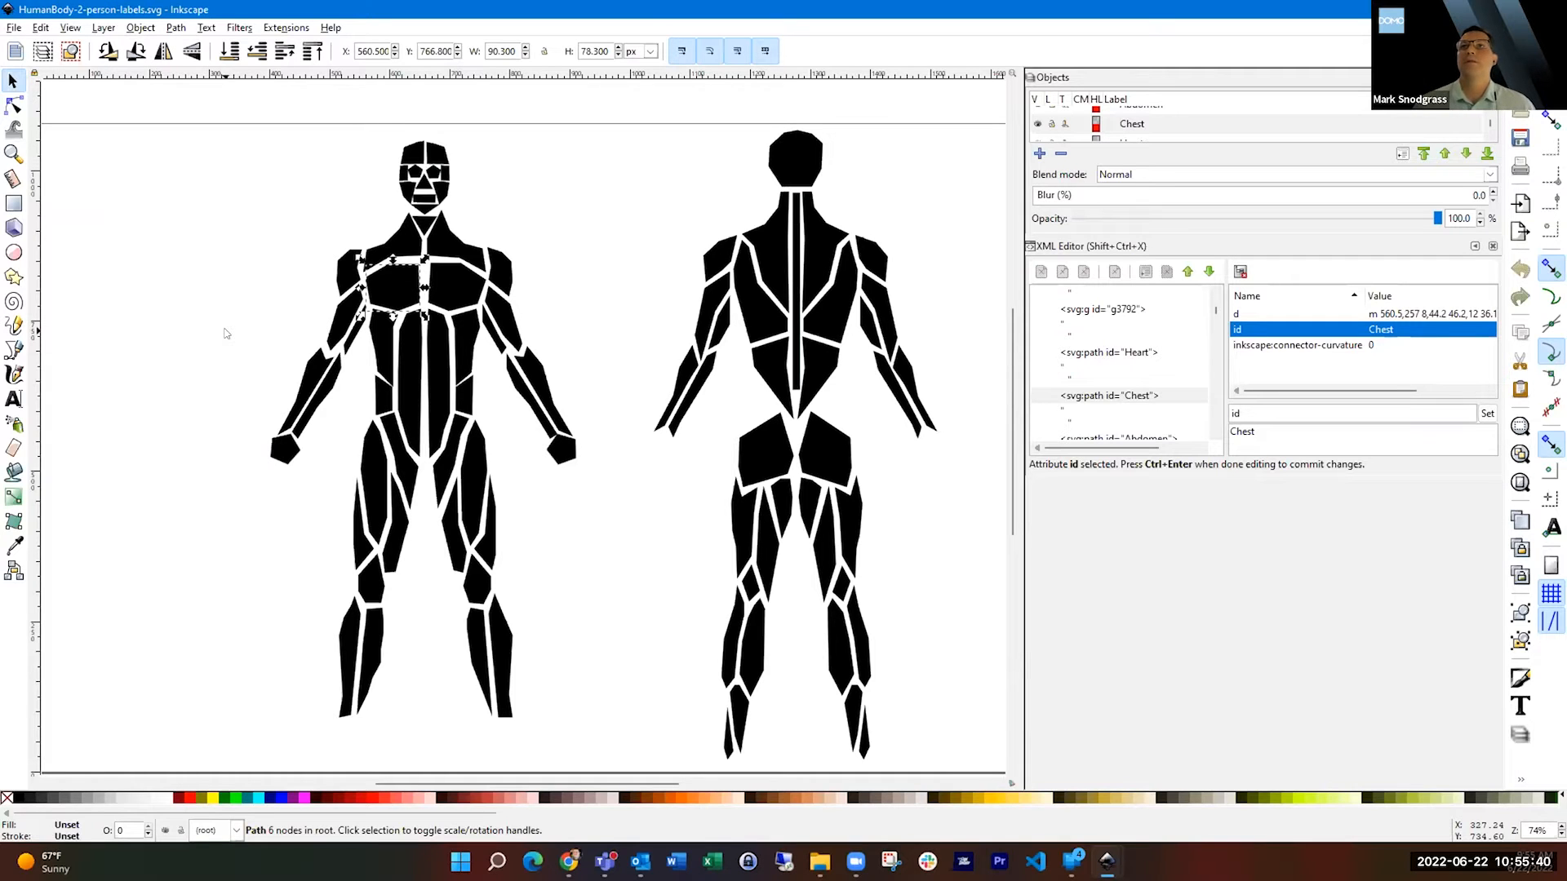
pyautogui.click(391, 241)
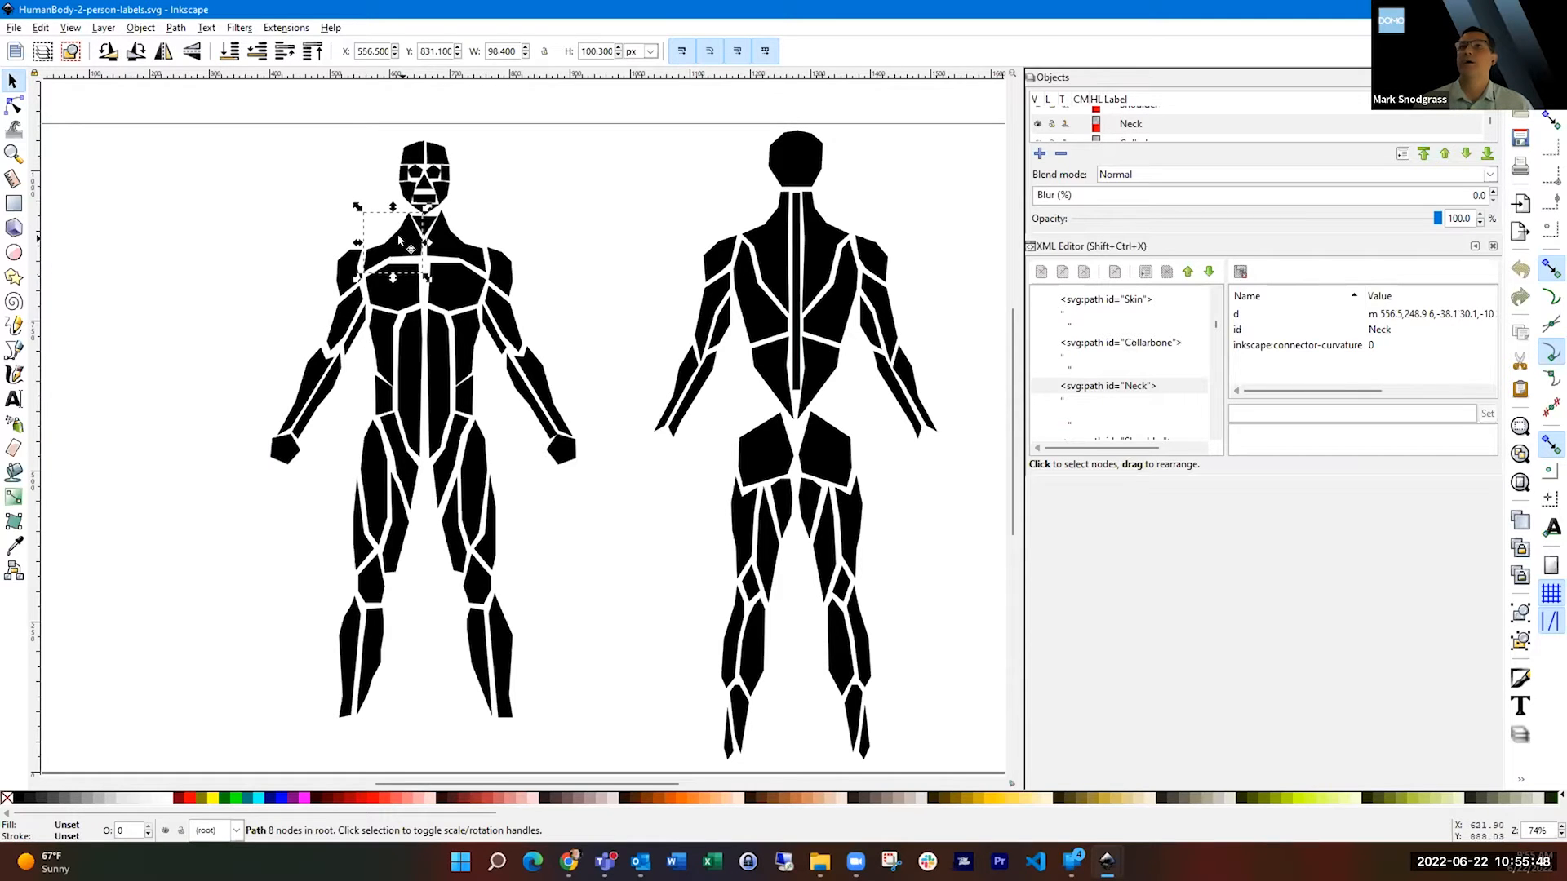
pyautogui.click(1117, 387)
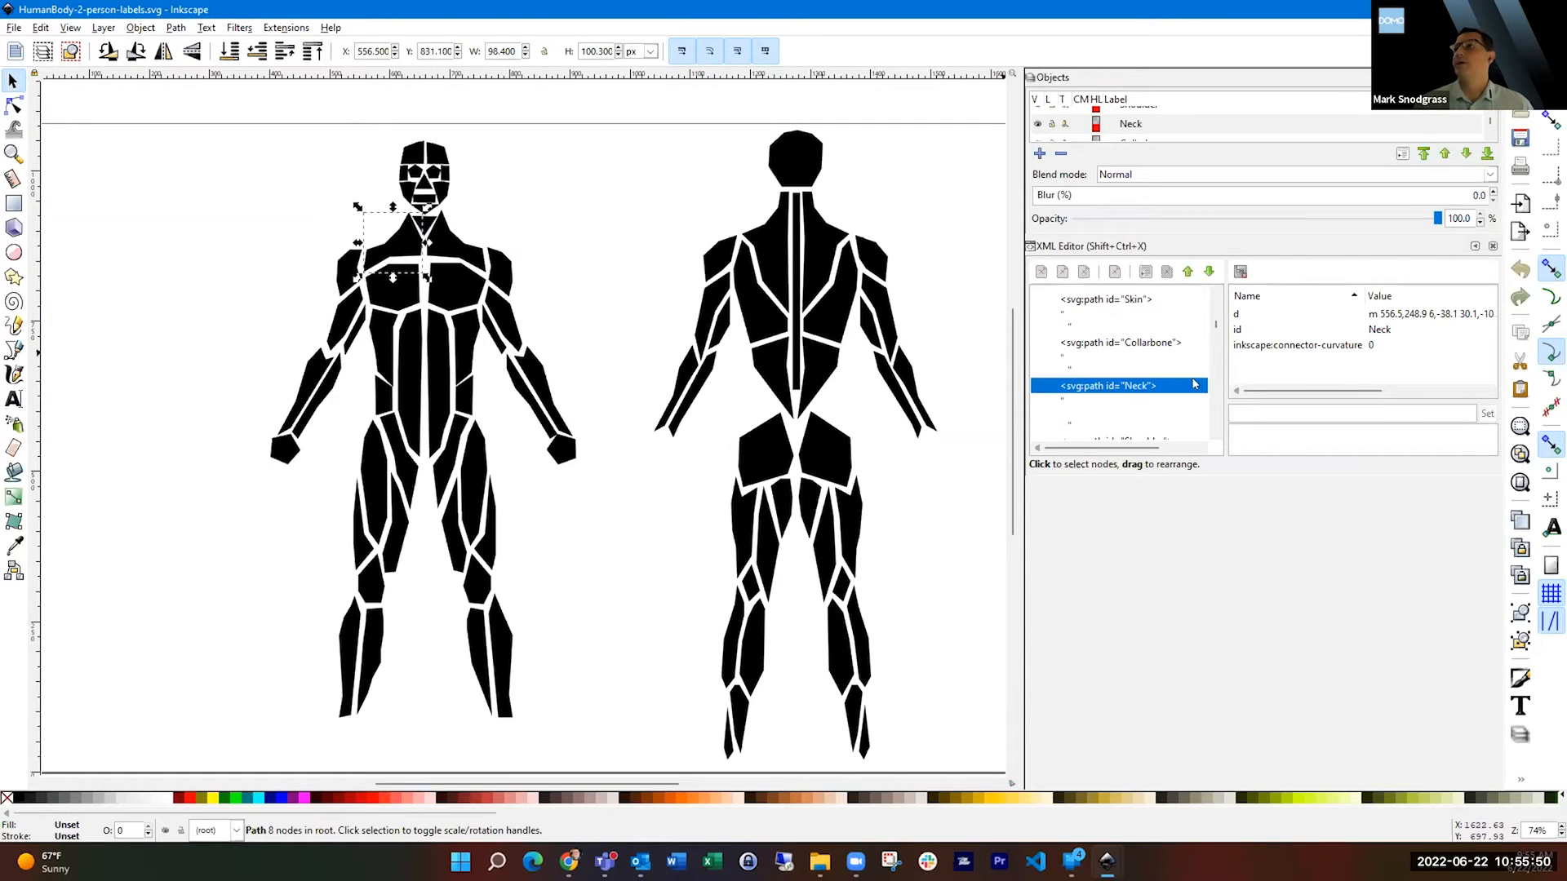
pyautogui.click(1378, 331)
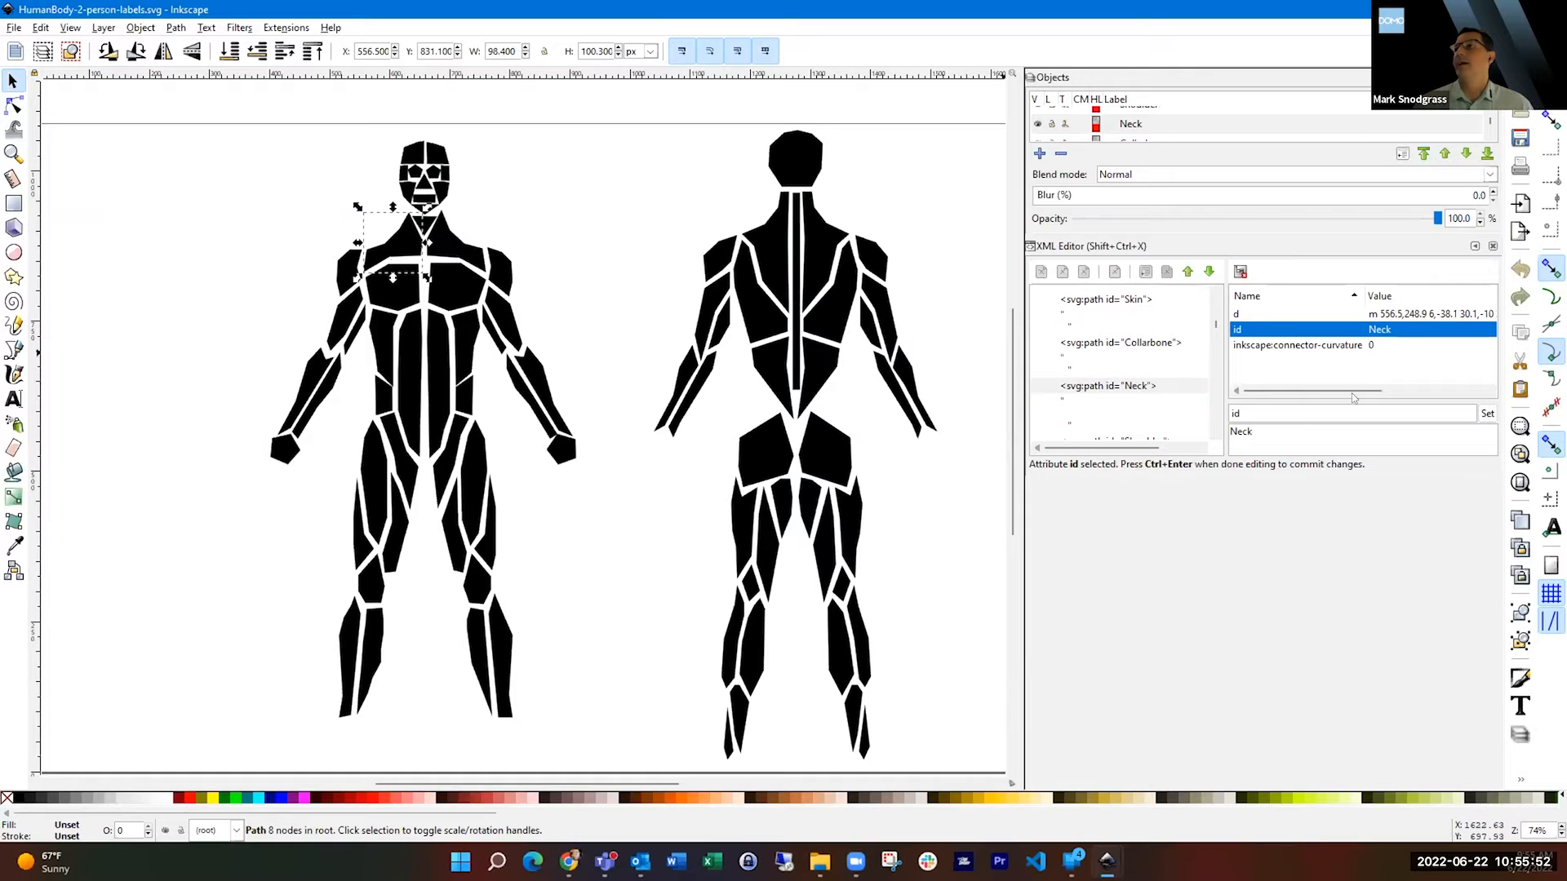
pyautogui.click(1279, 430)
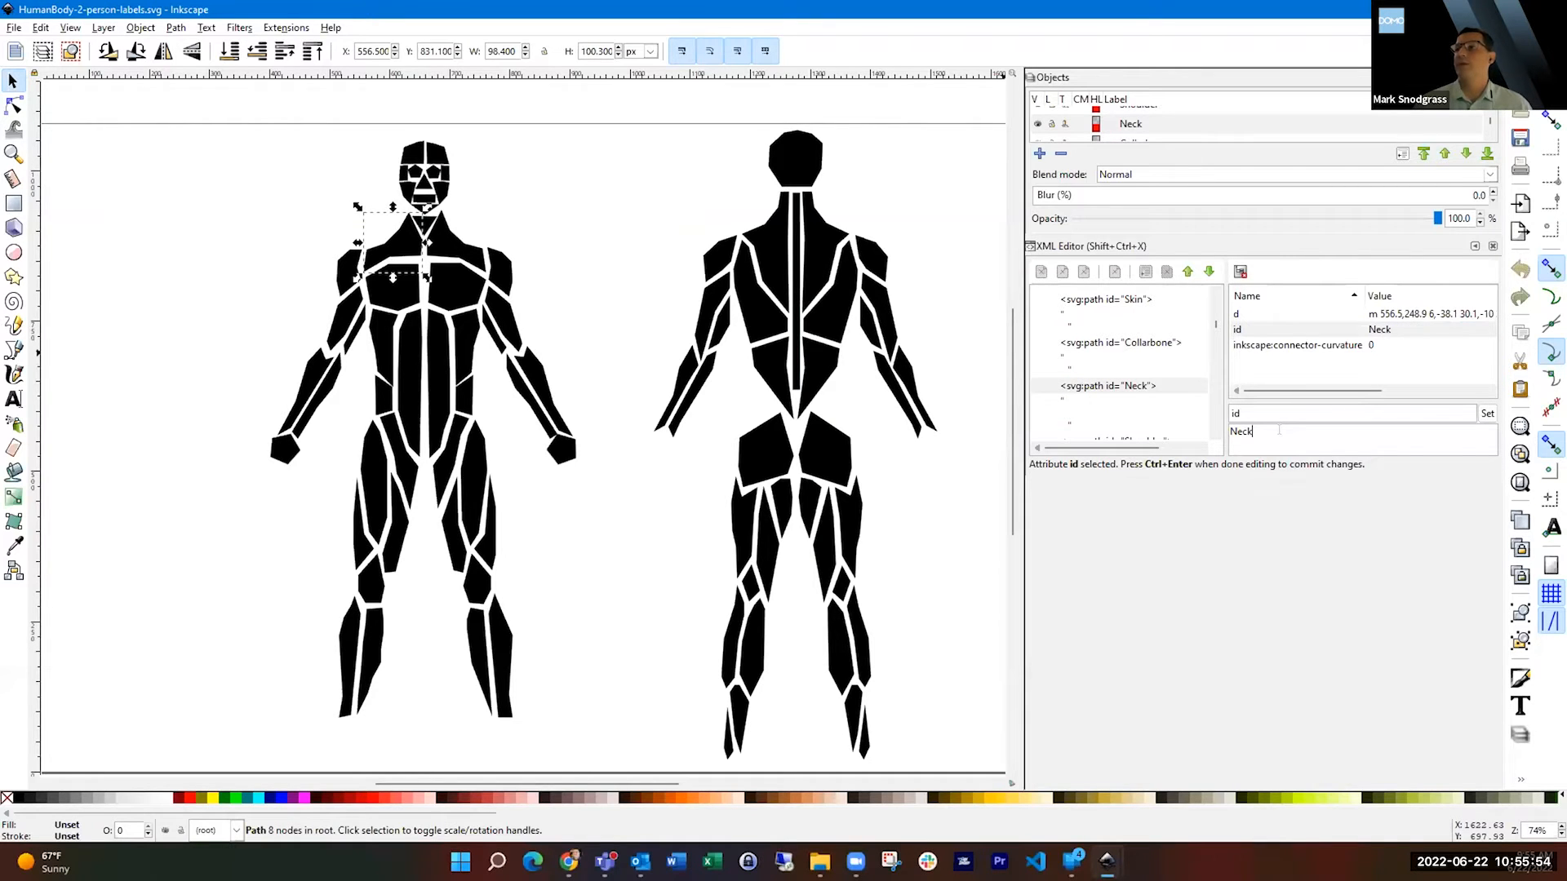
pyautogui.write('k')
pyautogui.click(1492, 414)
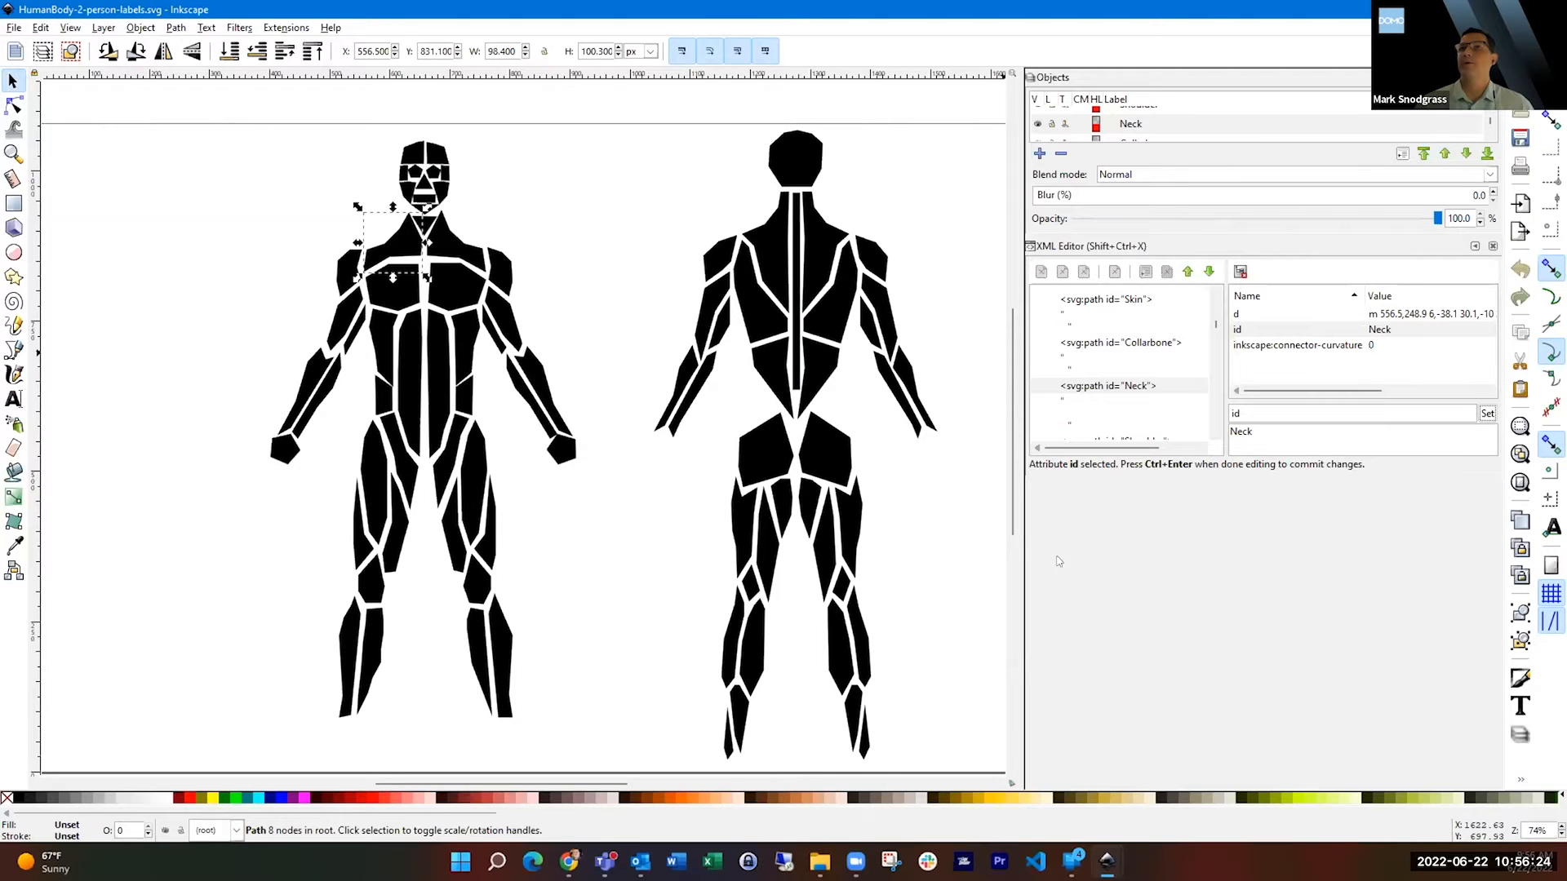
# Select the front figure's other chest half and the ear group to check their ids.
pyautogui.click(447, 279)
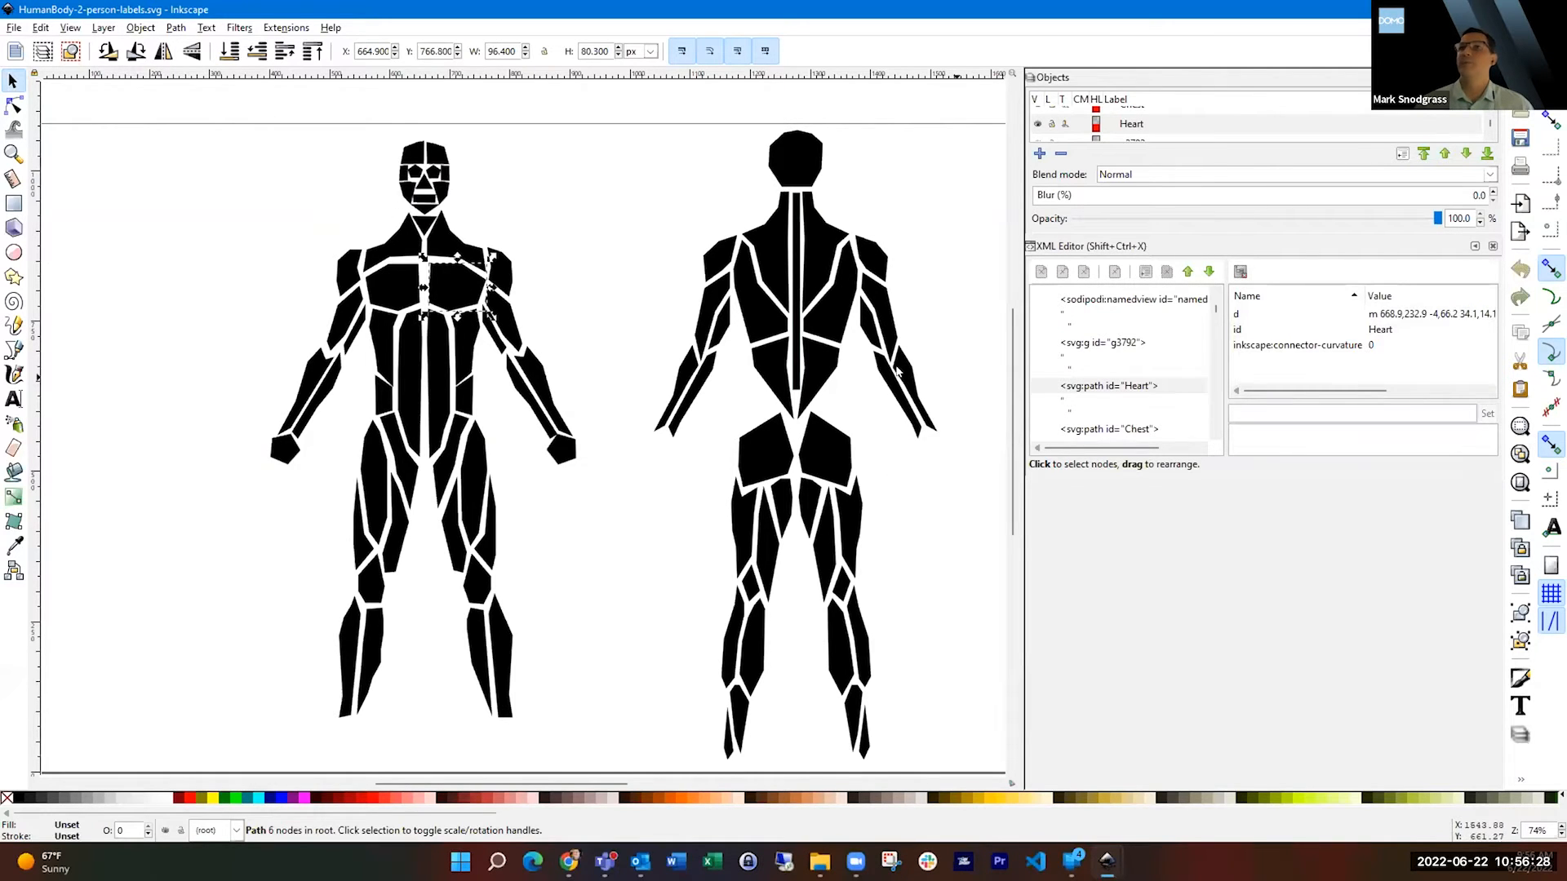
pyautogui.click(459, 186)
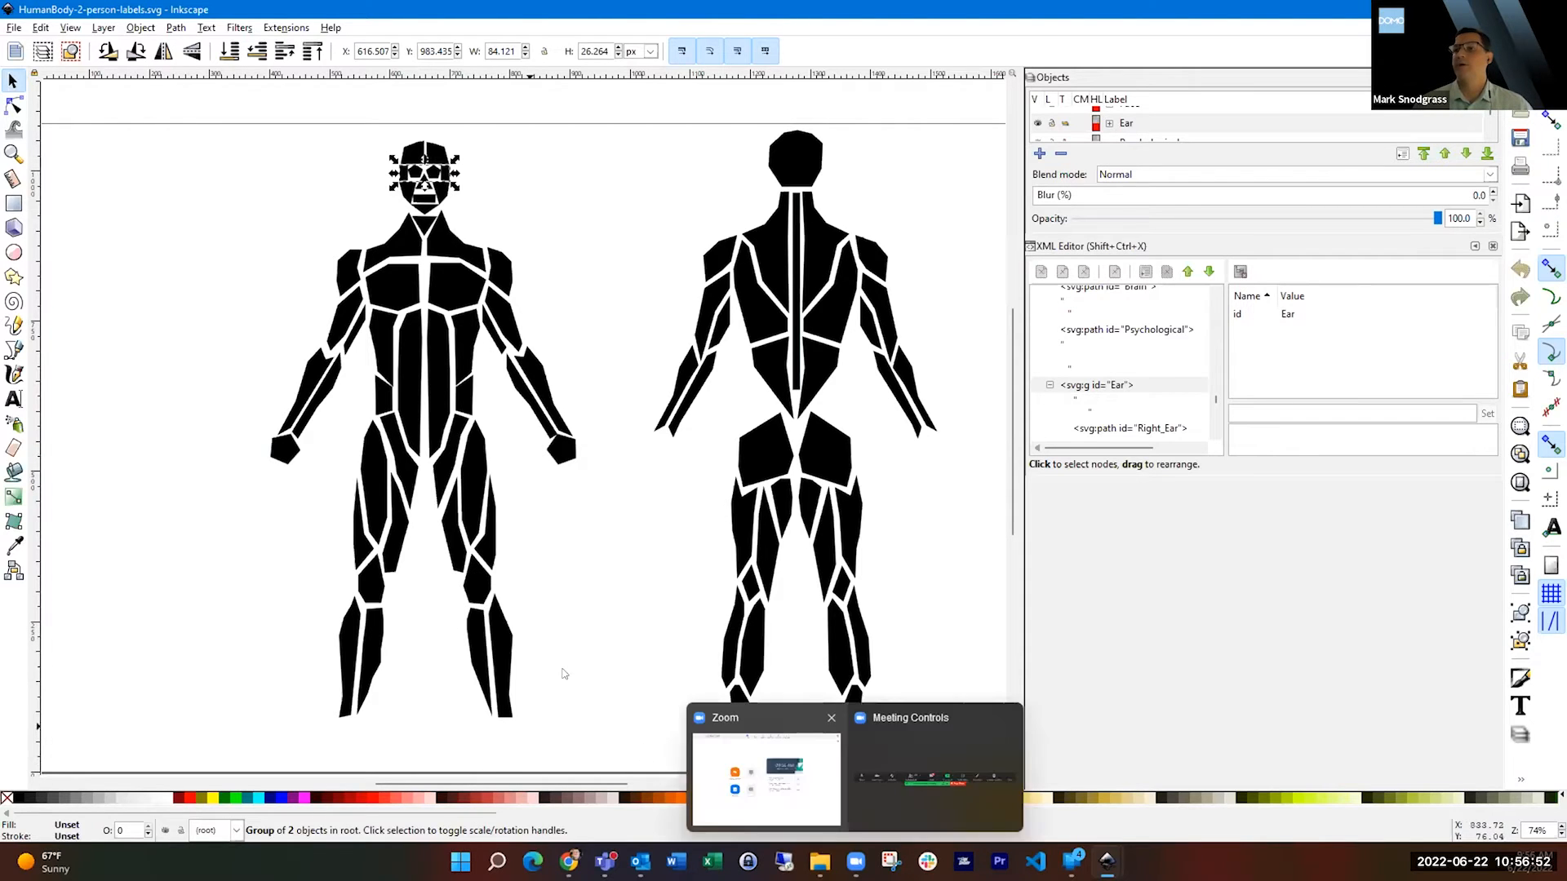
# Open HumanBody-2-person-labels.svg in Visual Studio Code, close the release notes, and examine the path ids down to Ankle.
pyautogui.click(819, 862)
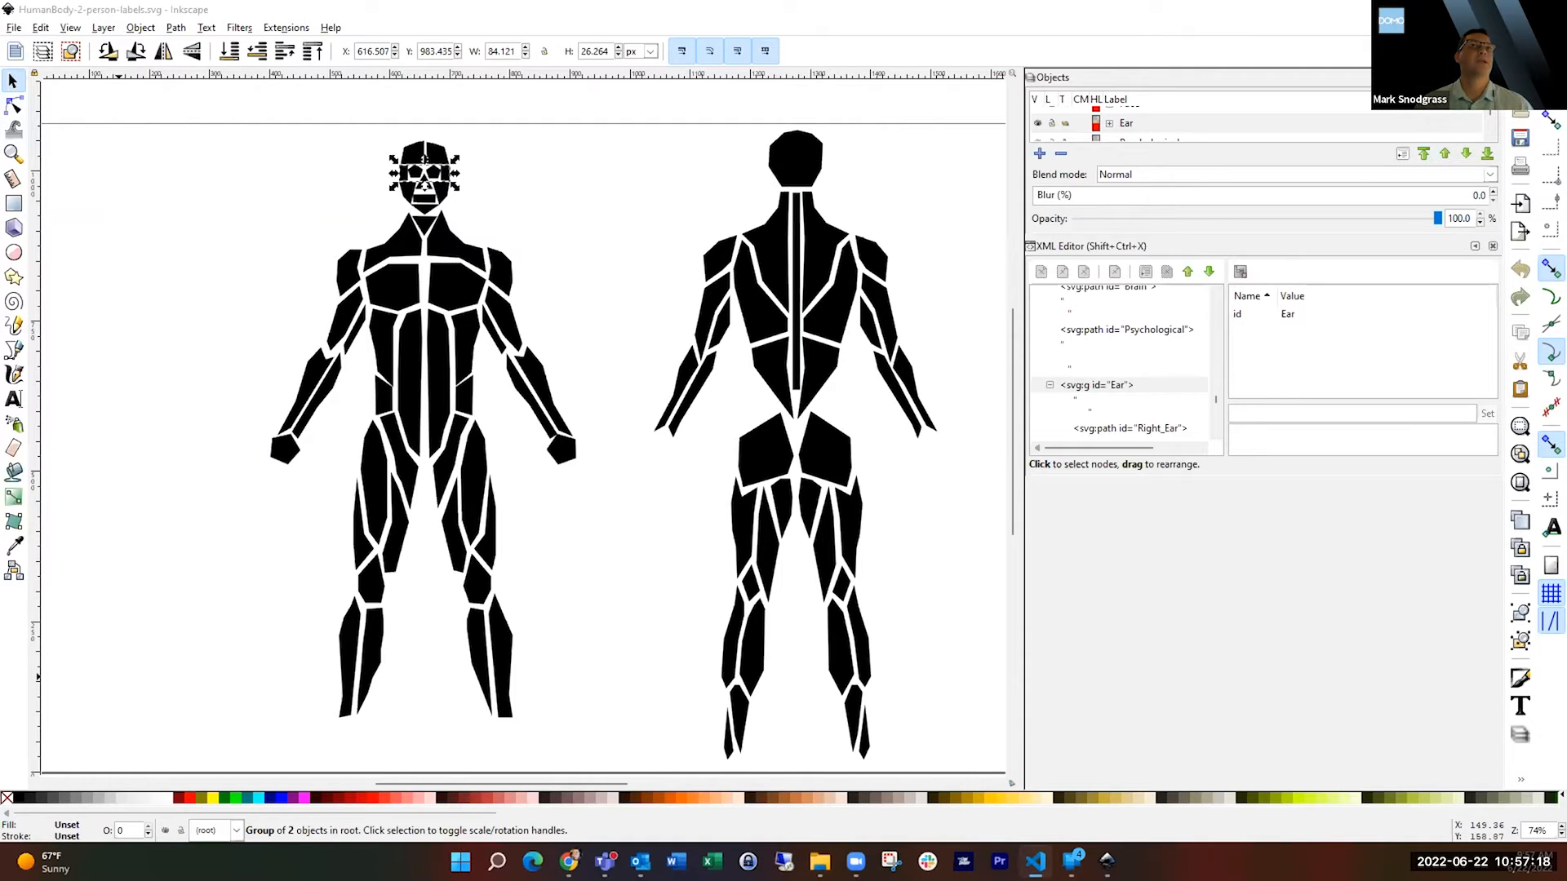
pyautogui.moveTo(577, 3); pyautogui.dragTo(560, 7)
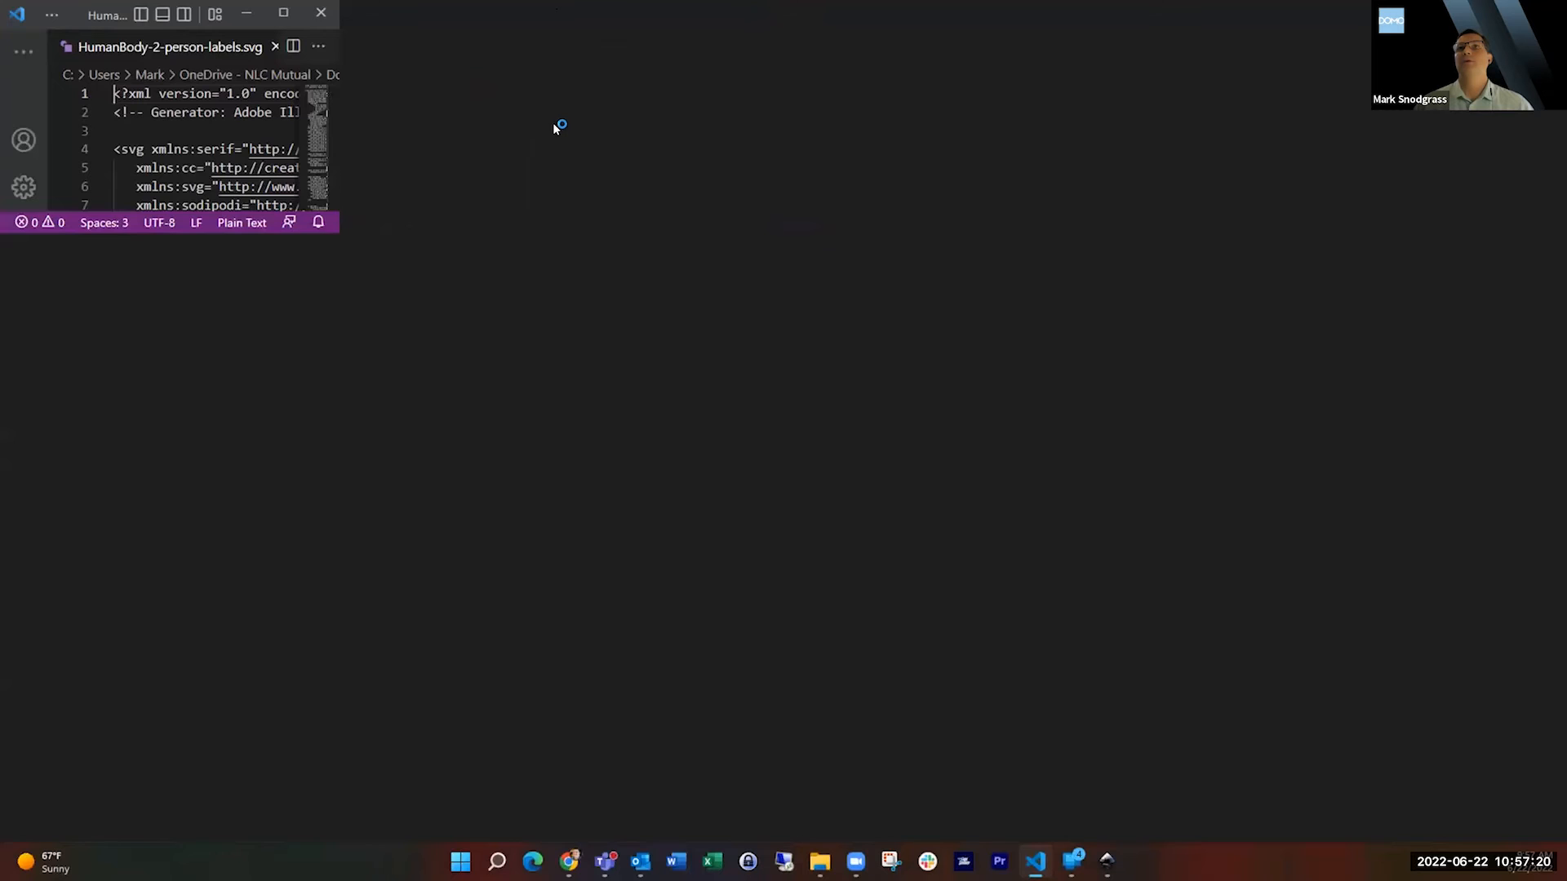
pyautogui.click(967, 399)
pyautogui.scroll(-6, 967, 399)
pyautogui.scroll(-1, 967, 399)
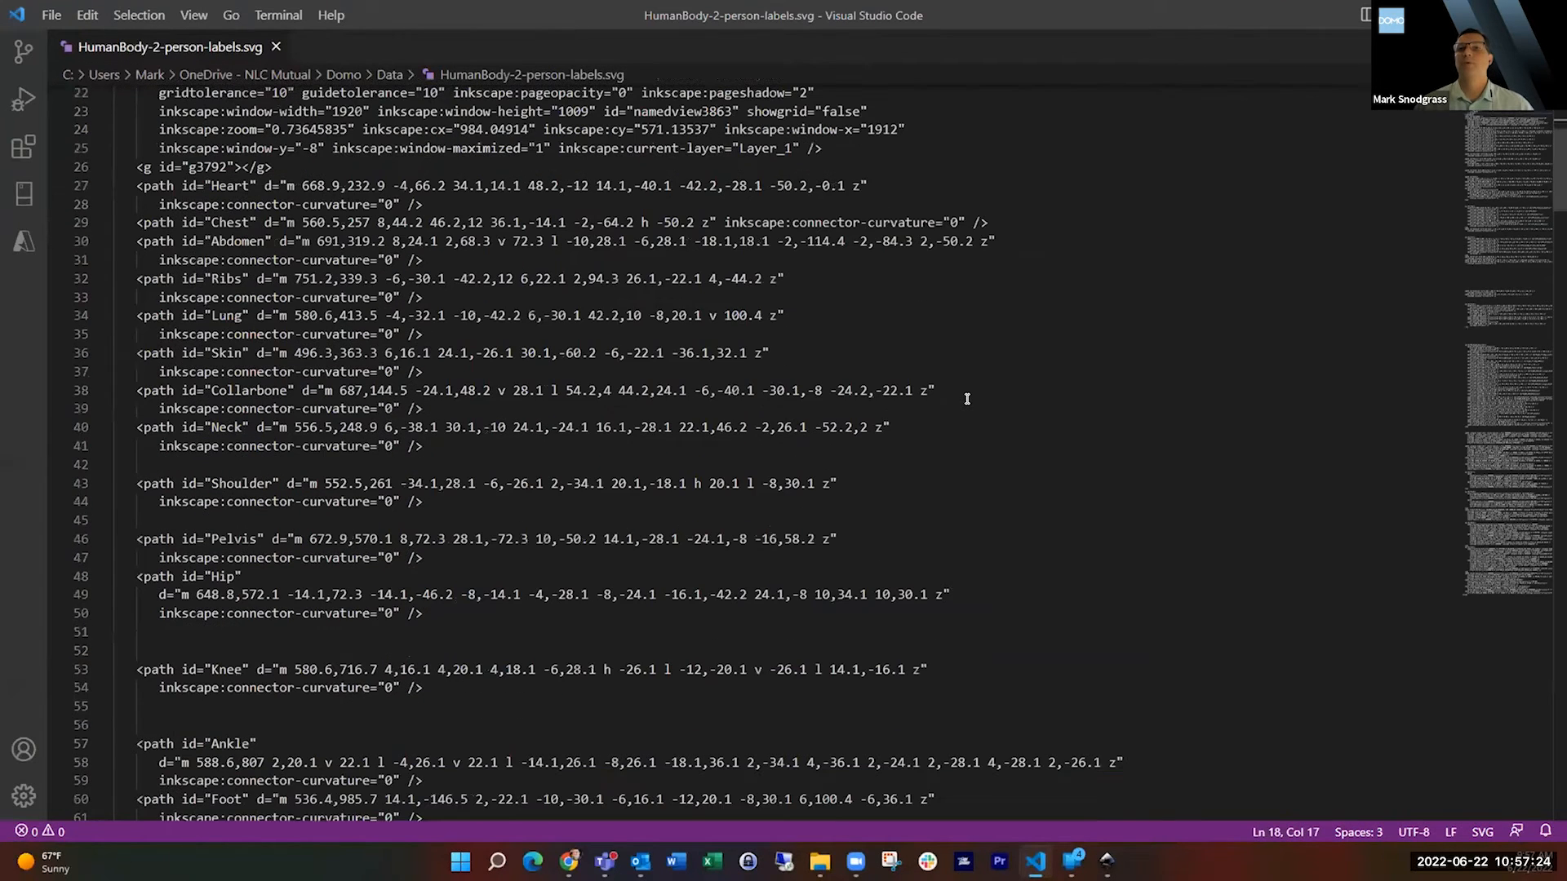
pyautogui.scroll(-4, 205, 649)
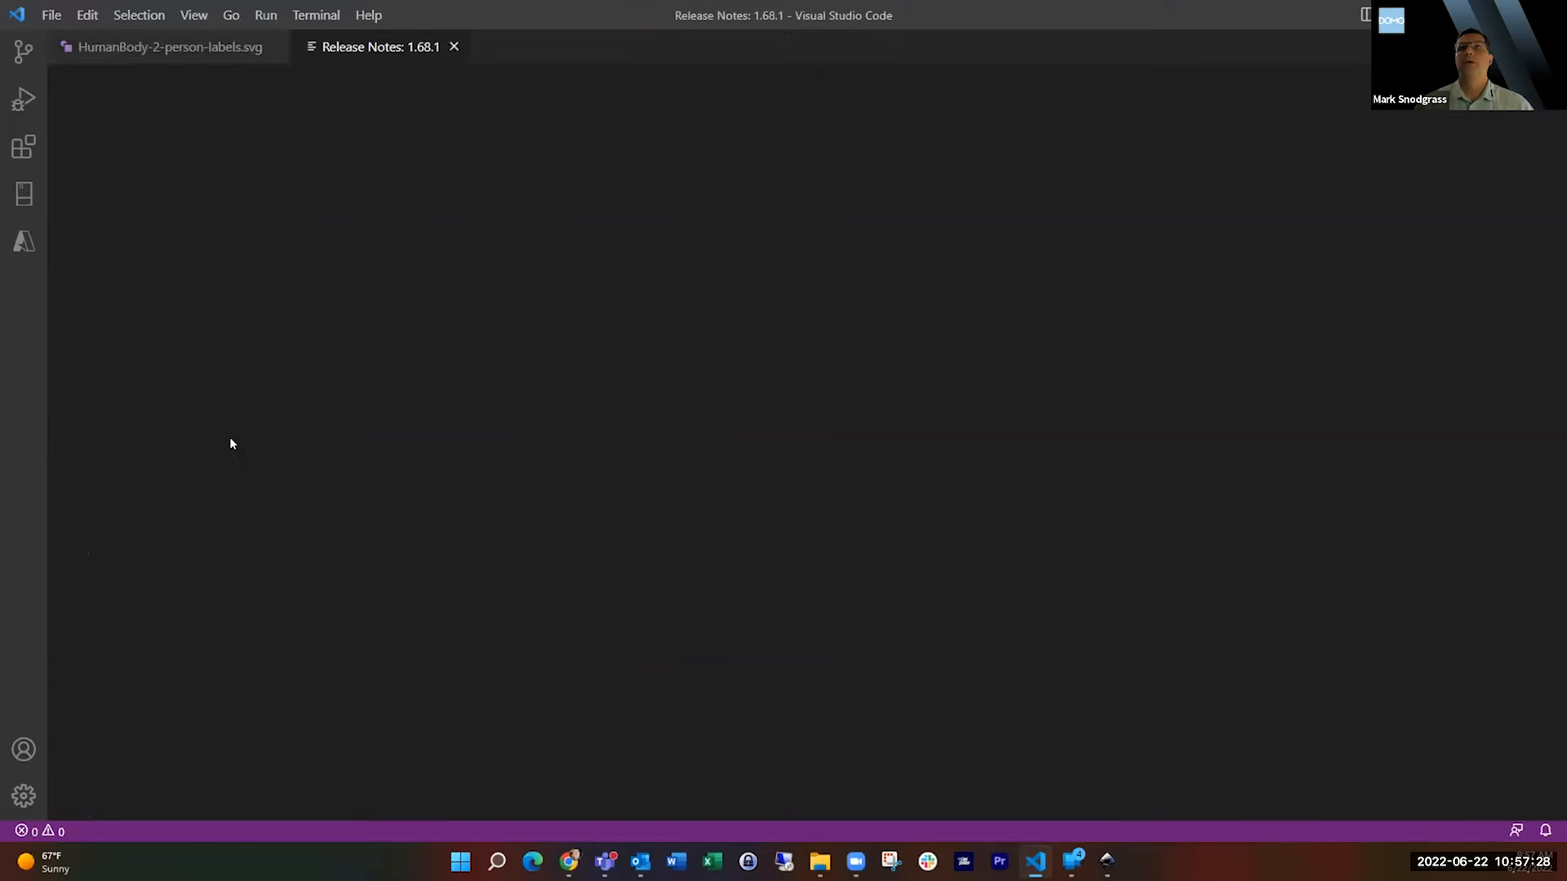
pyautogui.click(451, 46)
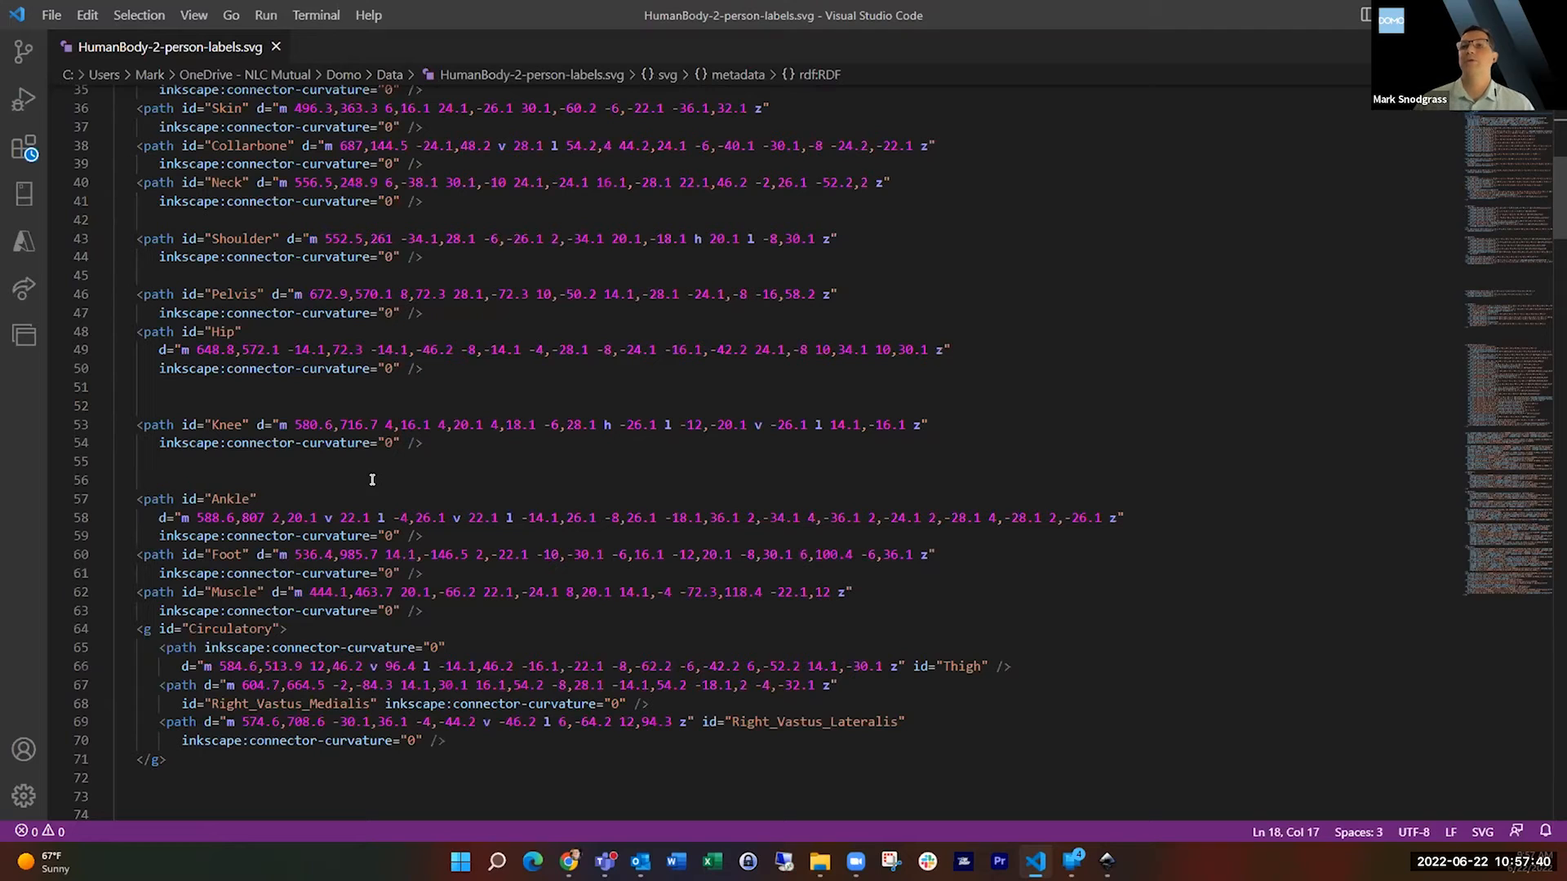
pyautogui.click(222, 494)
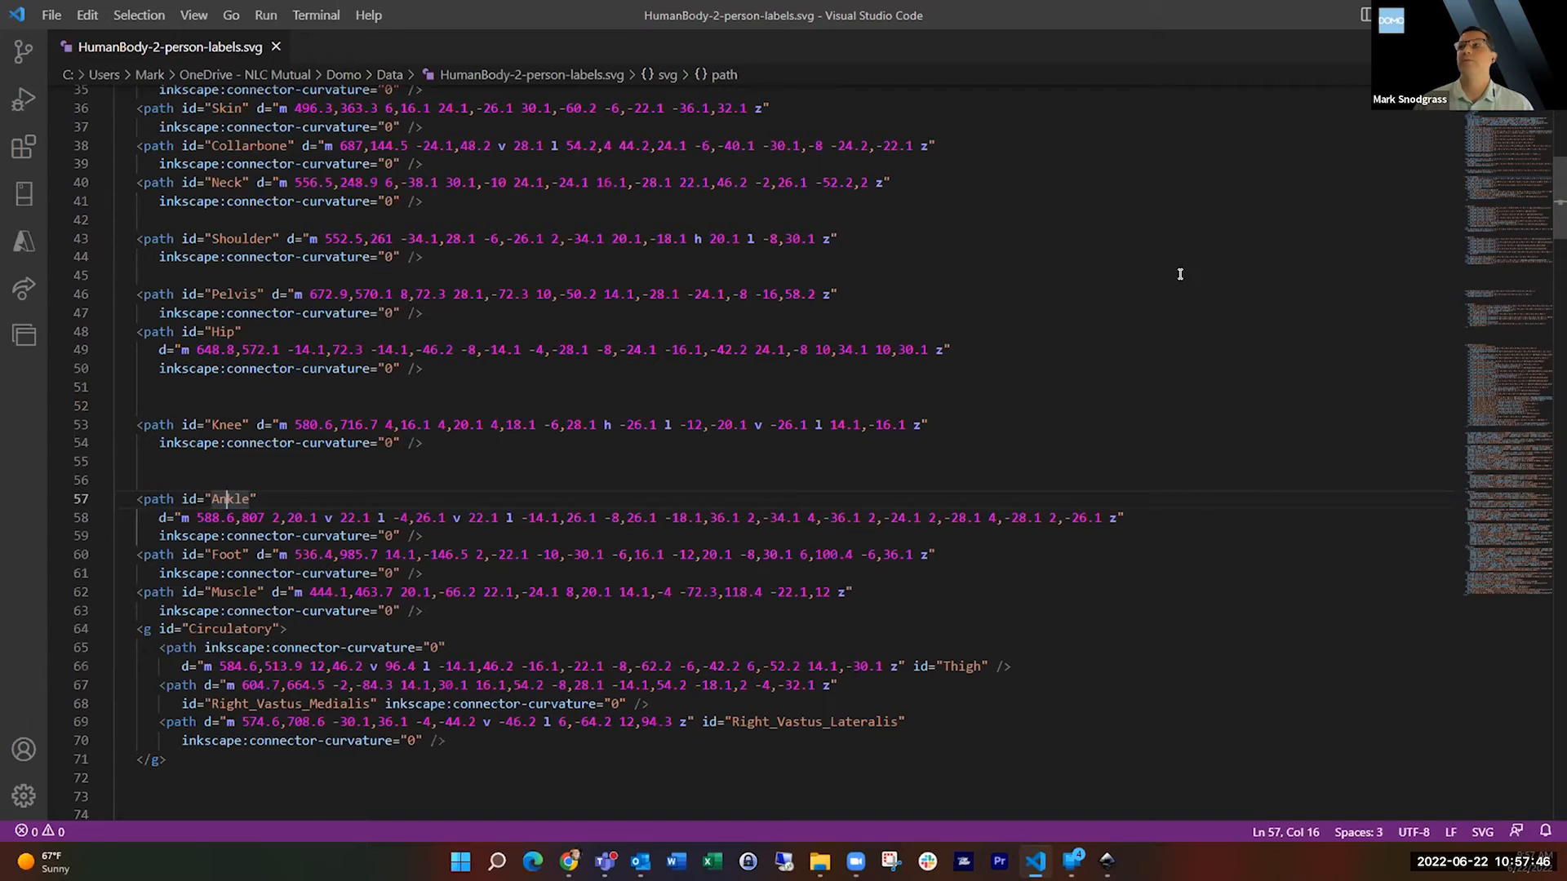
# Return to the Demo Dashboard in Domo and open the Body Part Claim Average card for editing in Analyzer.
pyautogui.click(1450, 15)
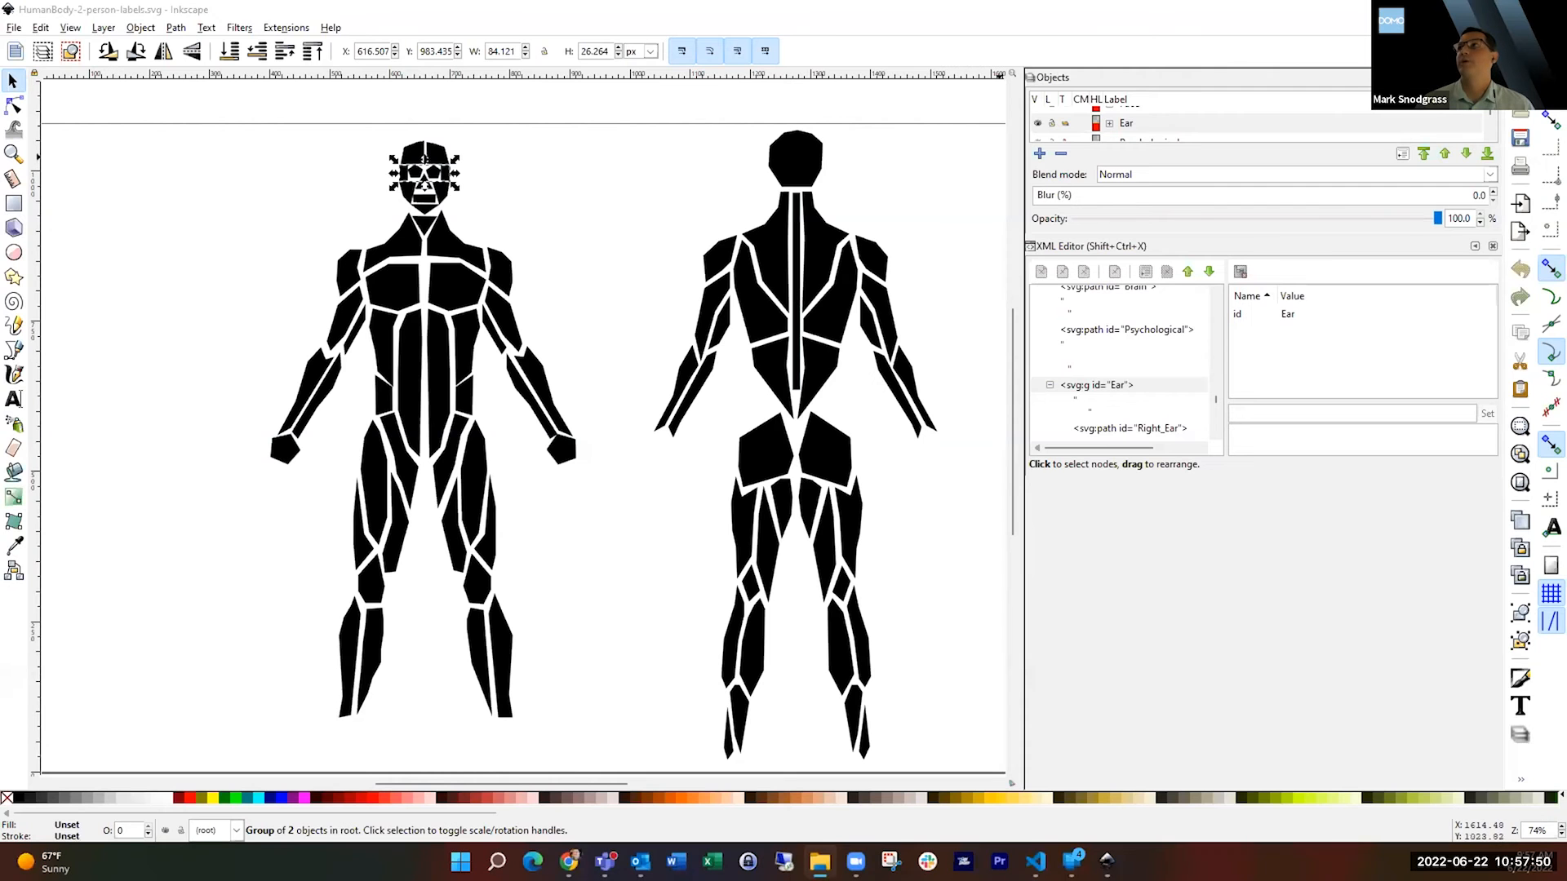
pyautogui.click(1449, 15)
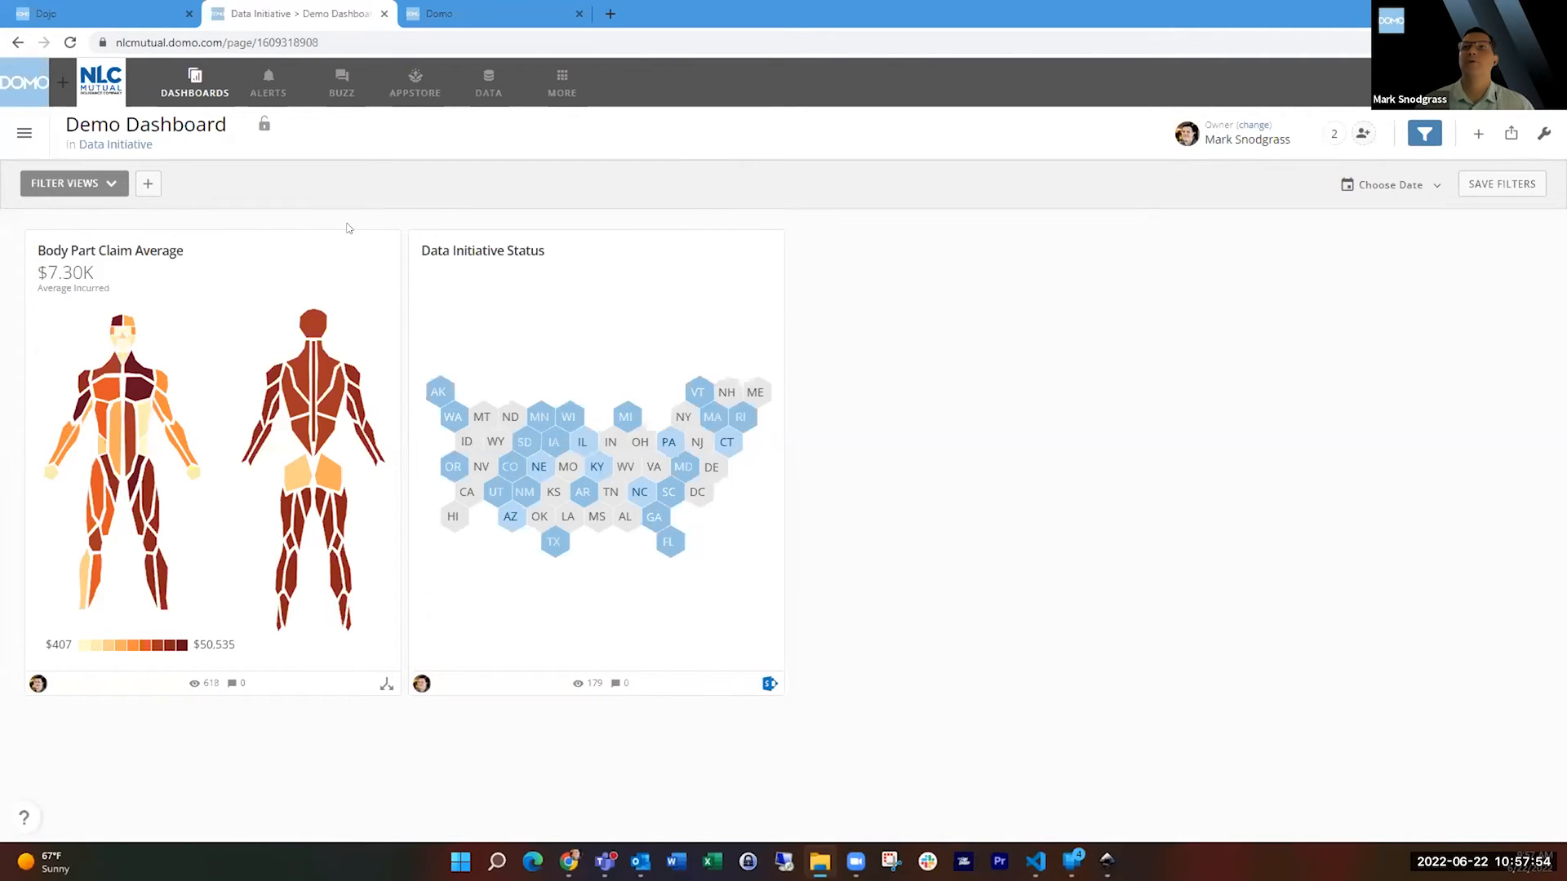
pyautogui.click(381, 247)
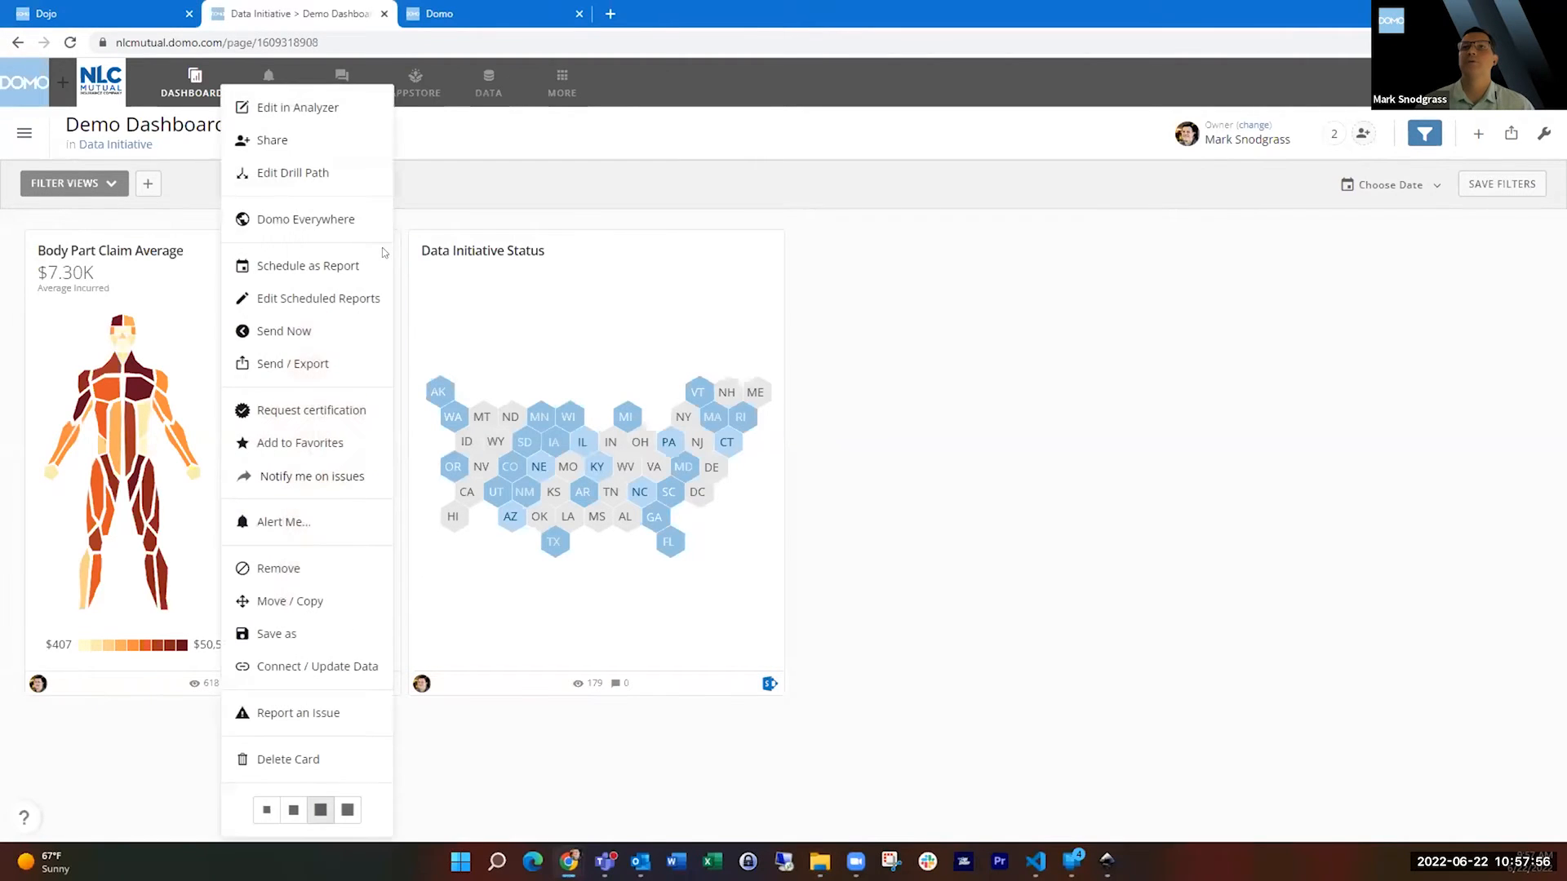
pyautogui.click(314, 108)
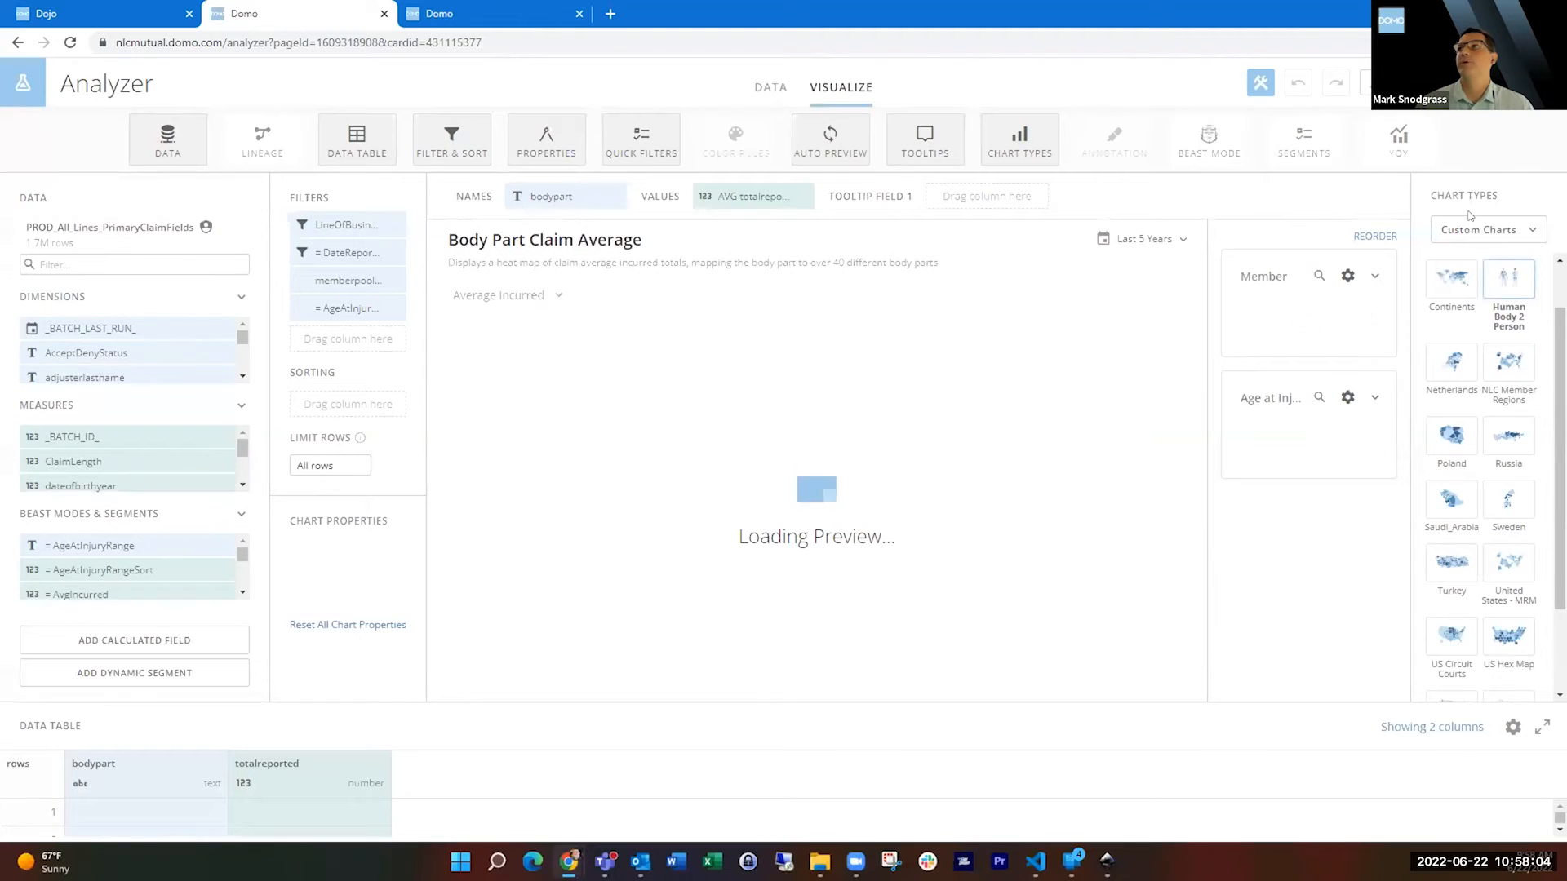
# Show the Custom Charts category and start uploading a new custom chart.
pyautogui.click(1534, 231)
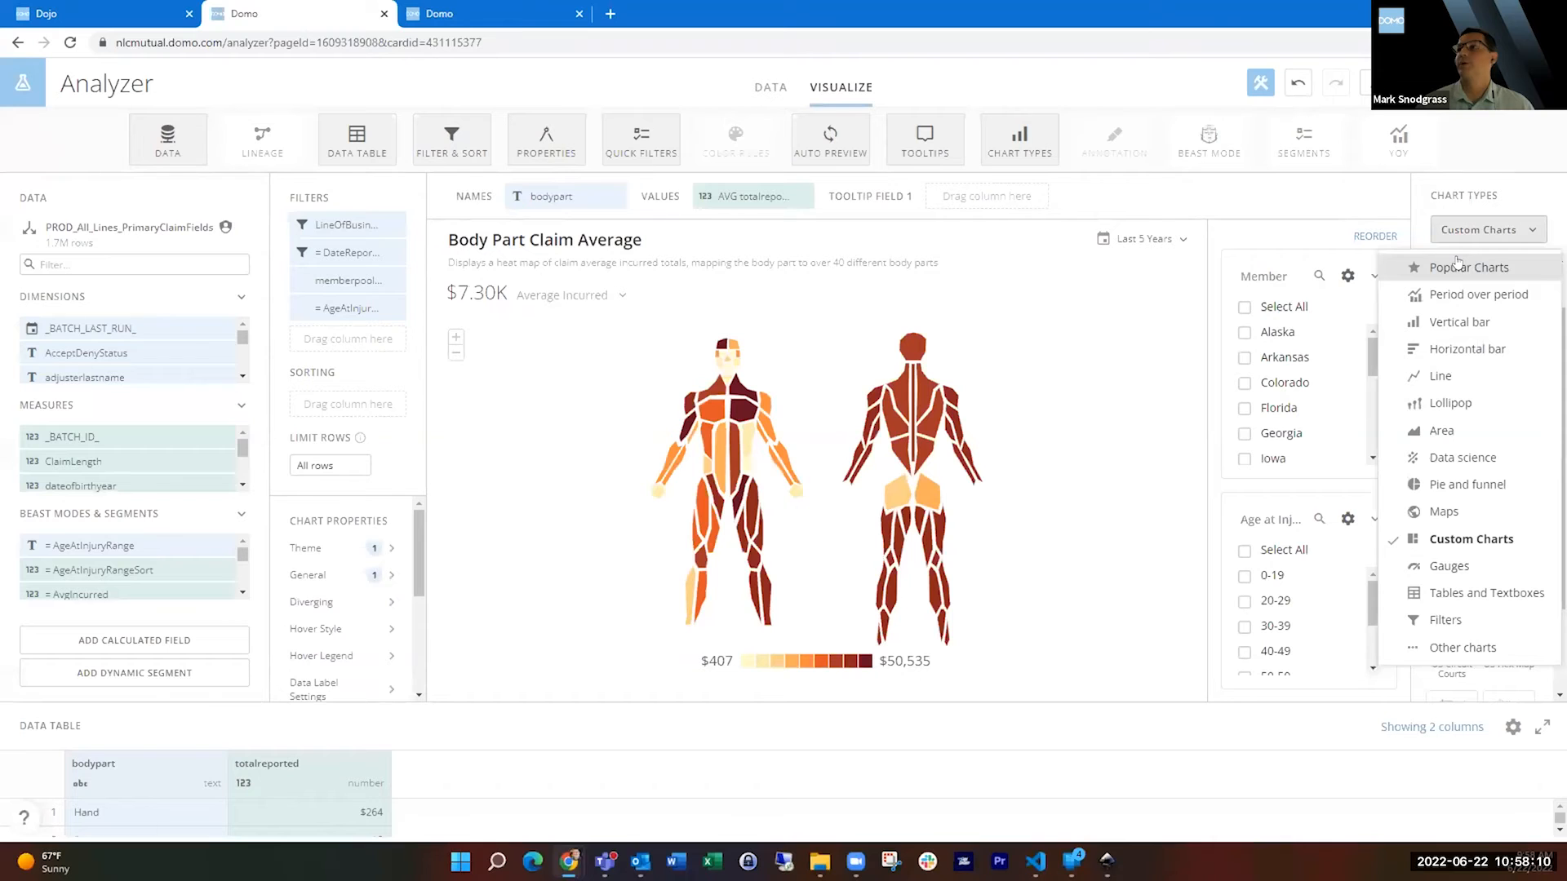
pyautogui.click(1470, 541)
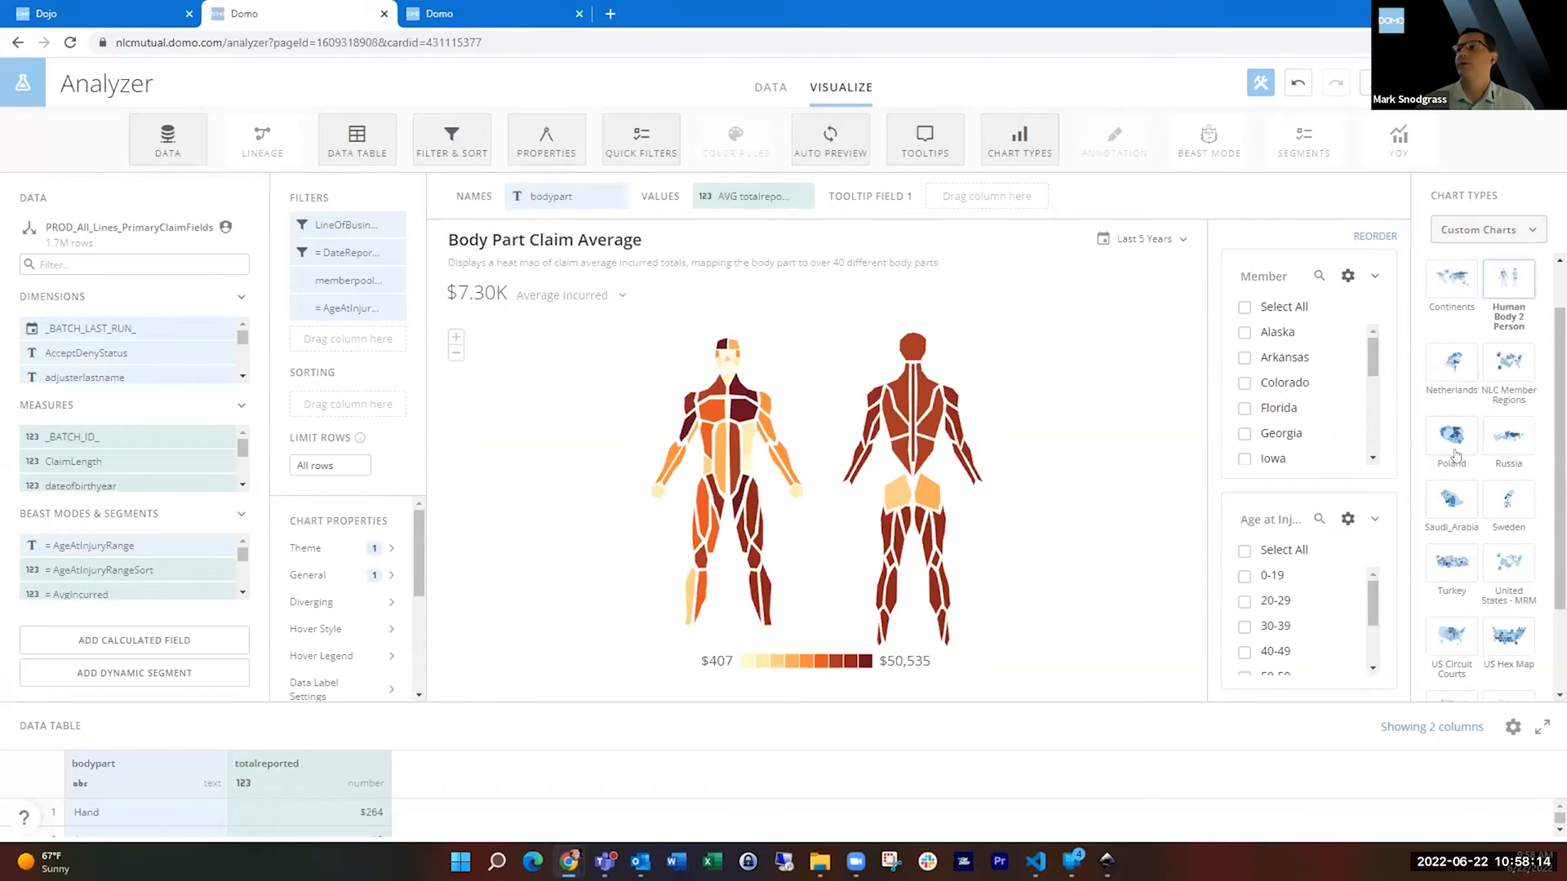
pyautogui.scroll(-1, 1483, 490)
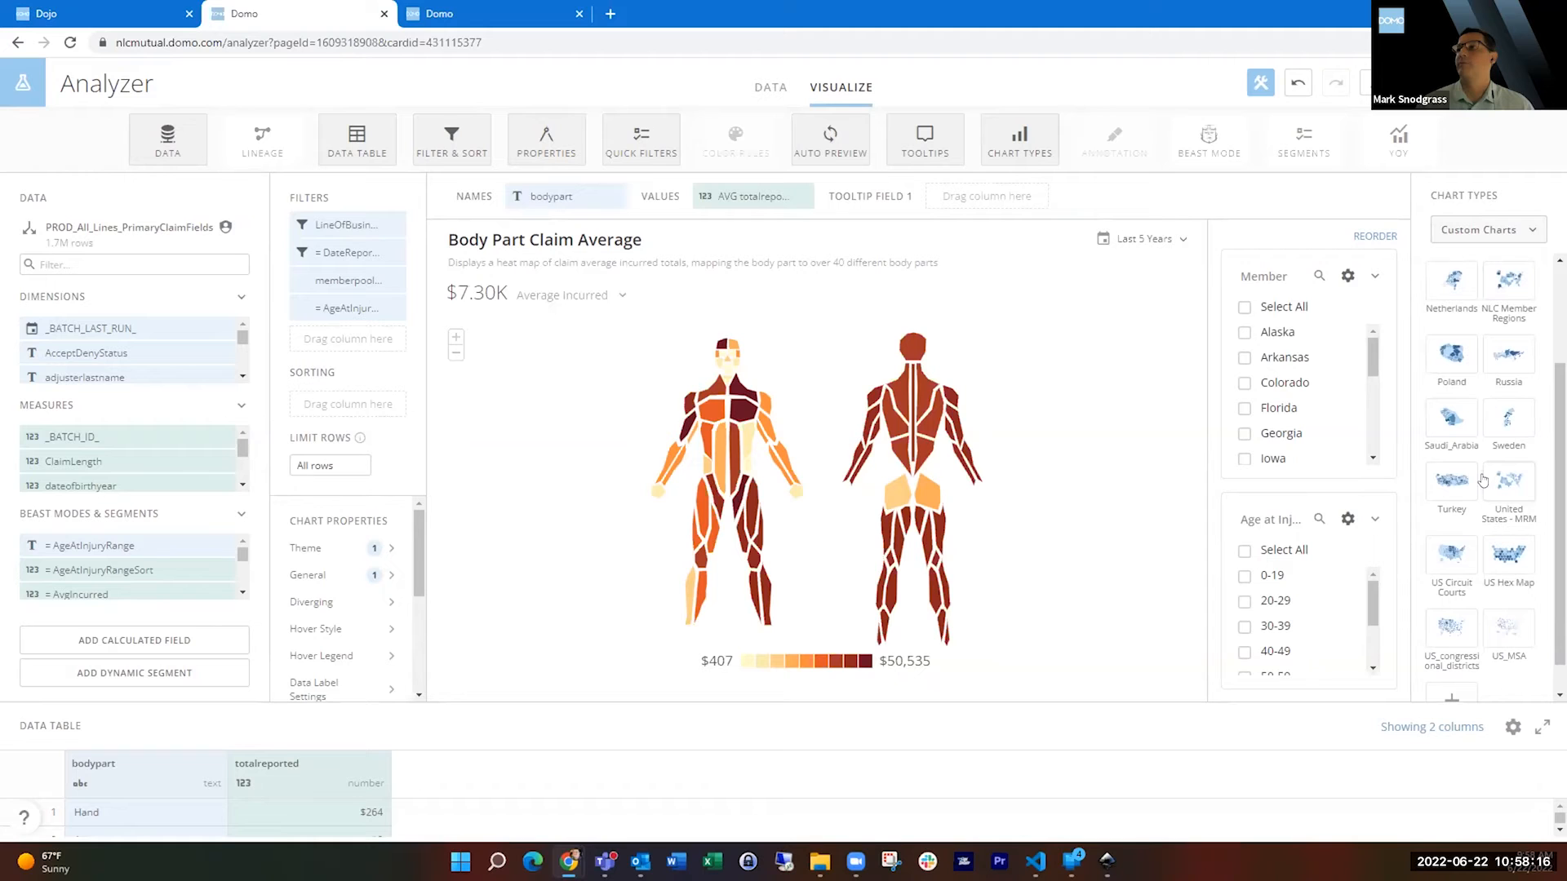
pyautogui.scroll(-1, 1481, 447)
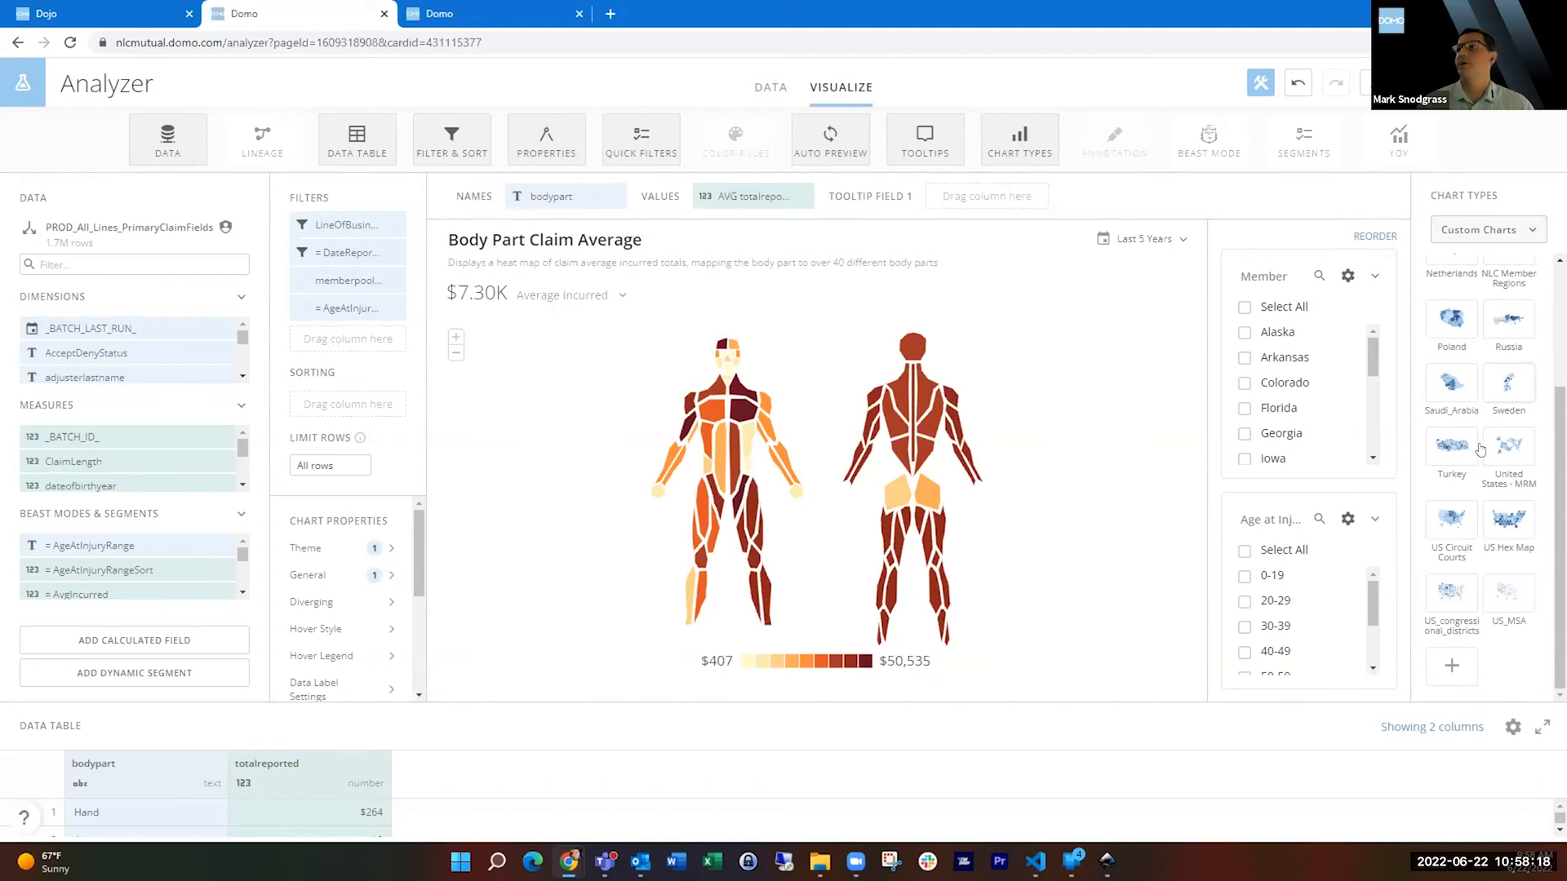
pyautogui.click(1450, 665)
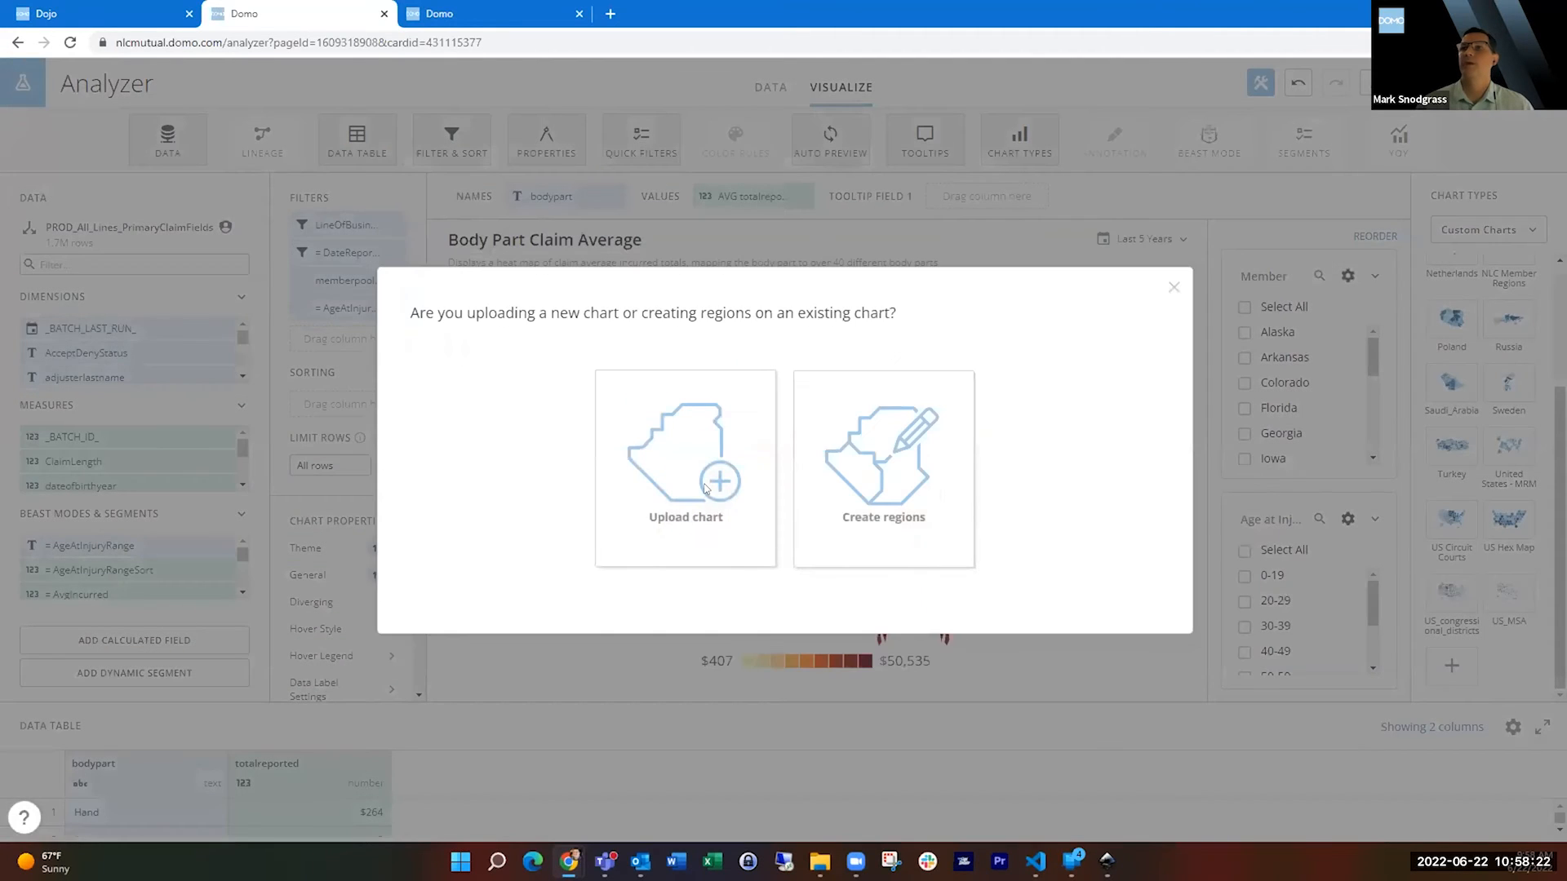
pyautogui.click(707, 488)
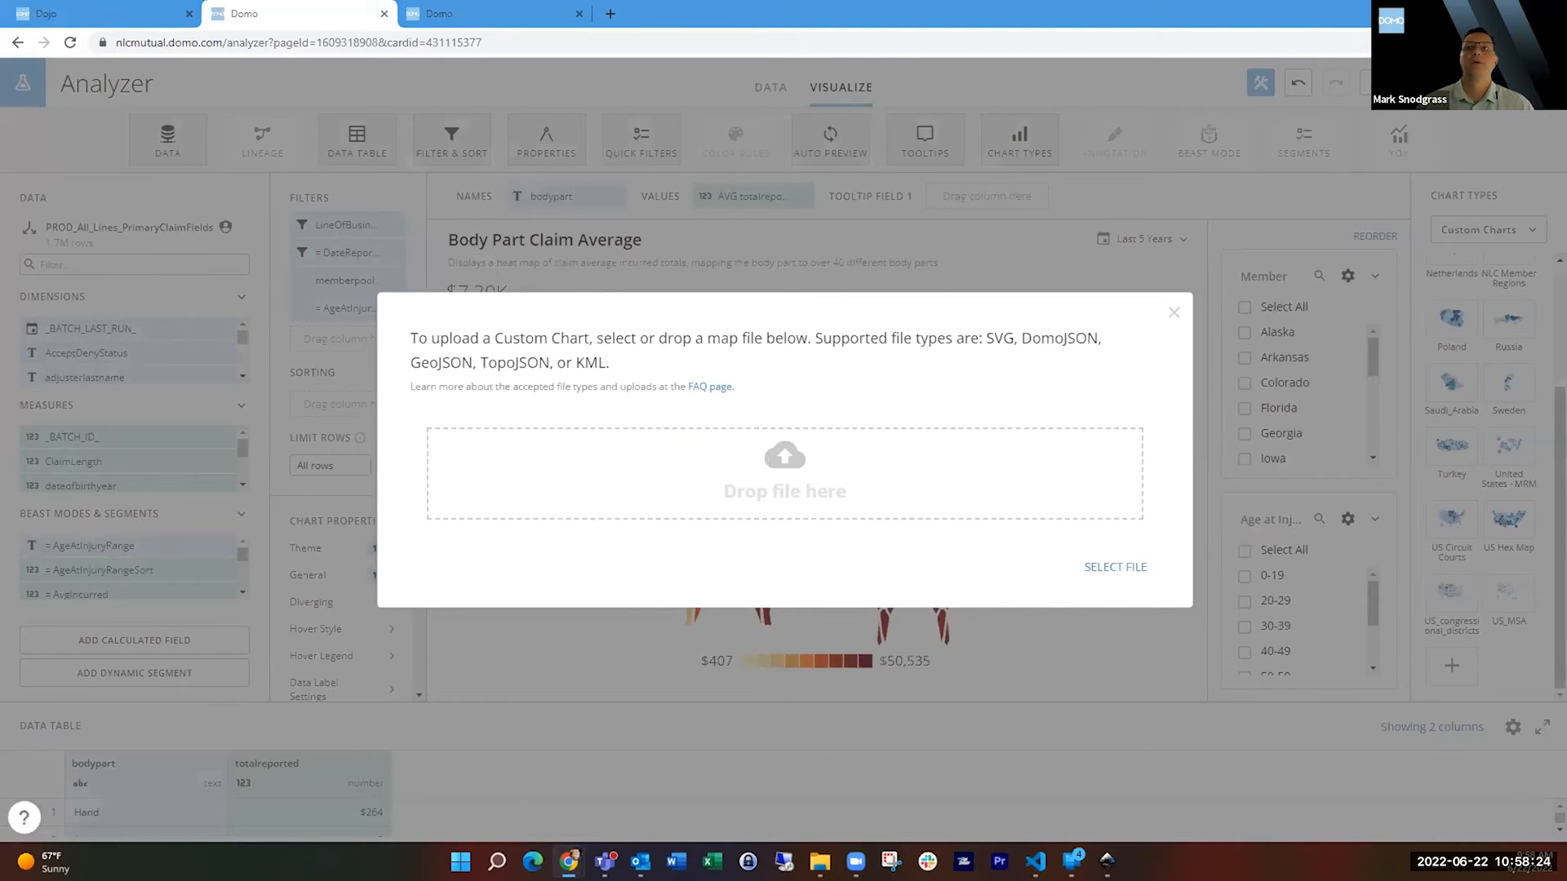
# Load HumanBody-2-person-labels.svg as the chart file, review its list of regions, and cancel the upload.
pyautogui.moveTo(544, 524); pyautogui.dragTo(644, 490)
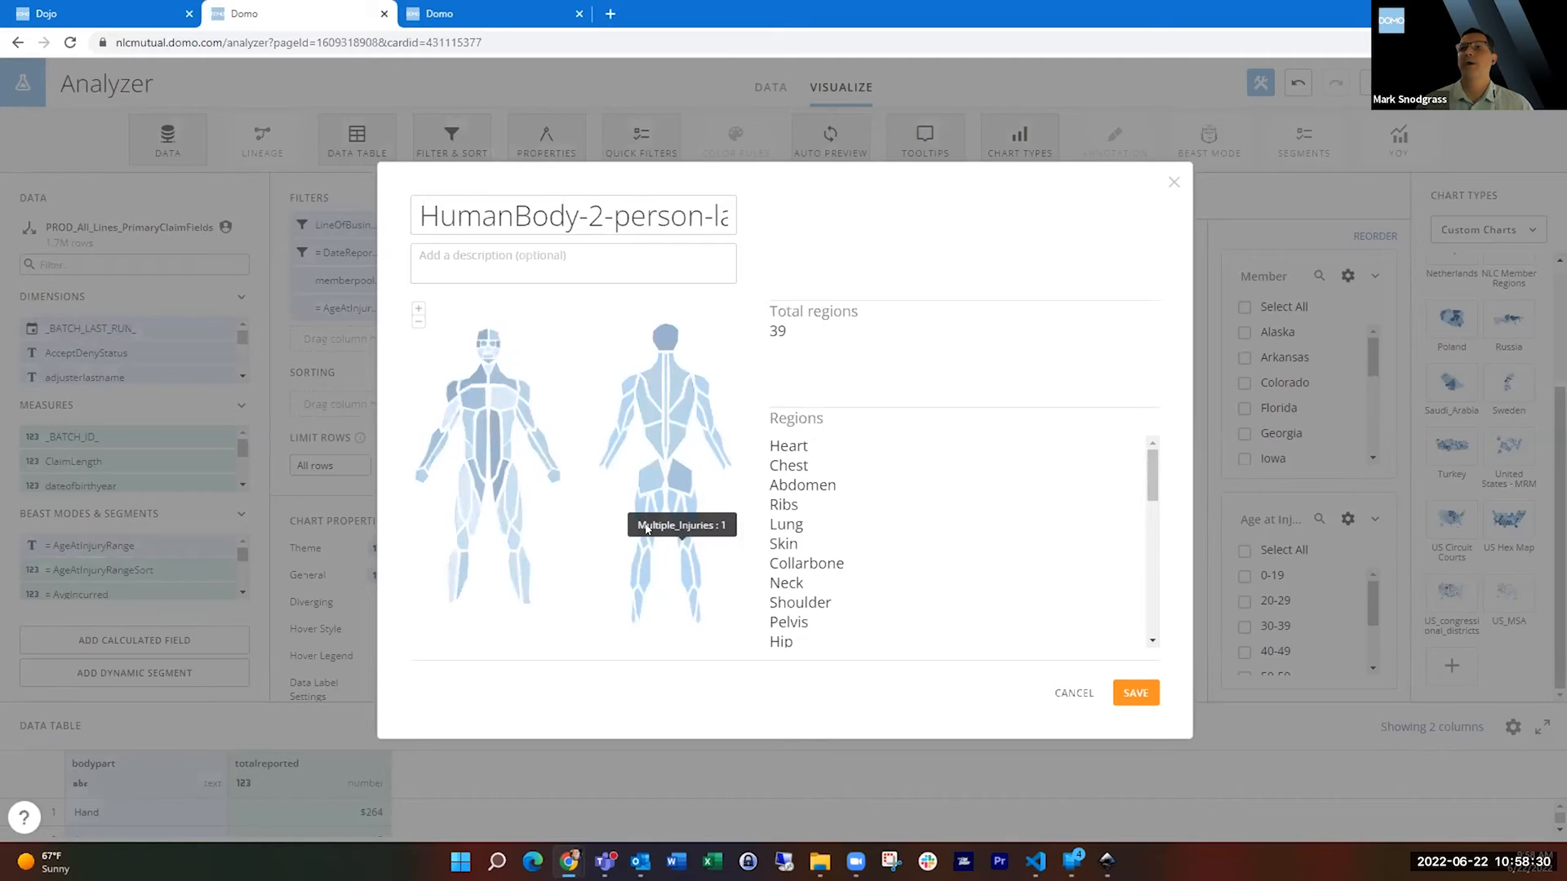
pyautogui.scroll(-10, 921, 546)
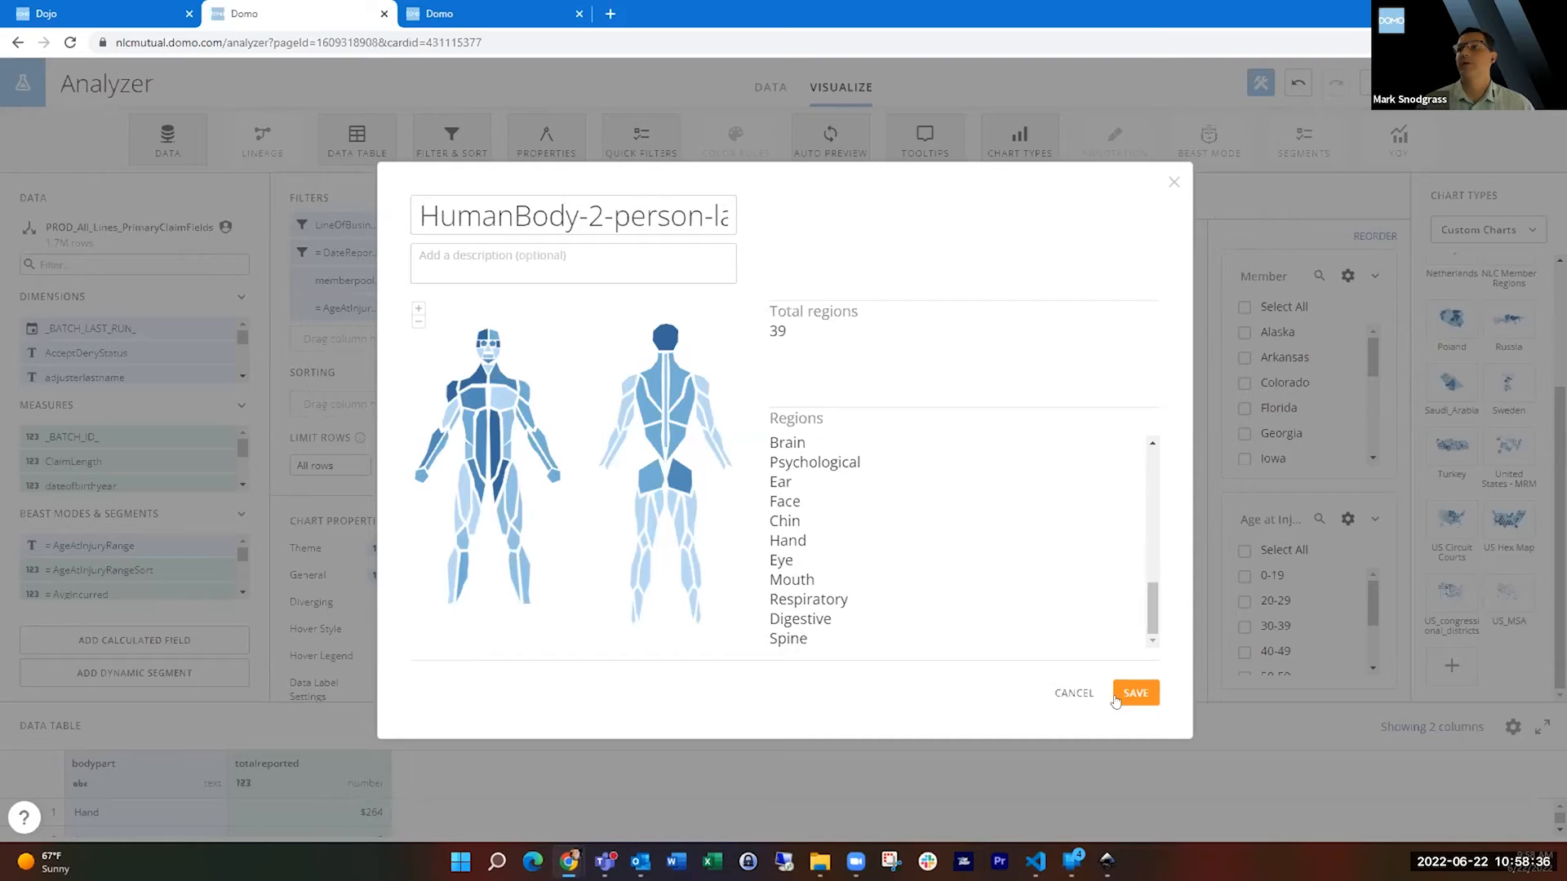
pyautogui.click(1067, 694)
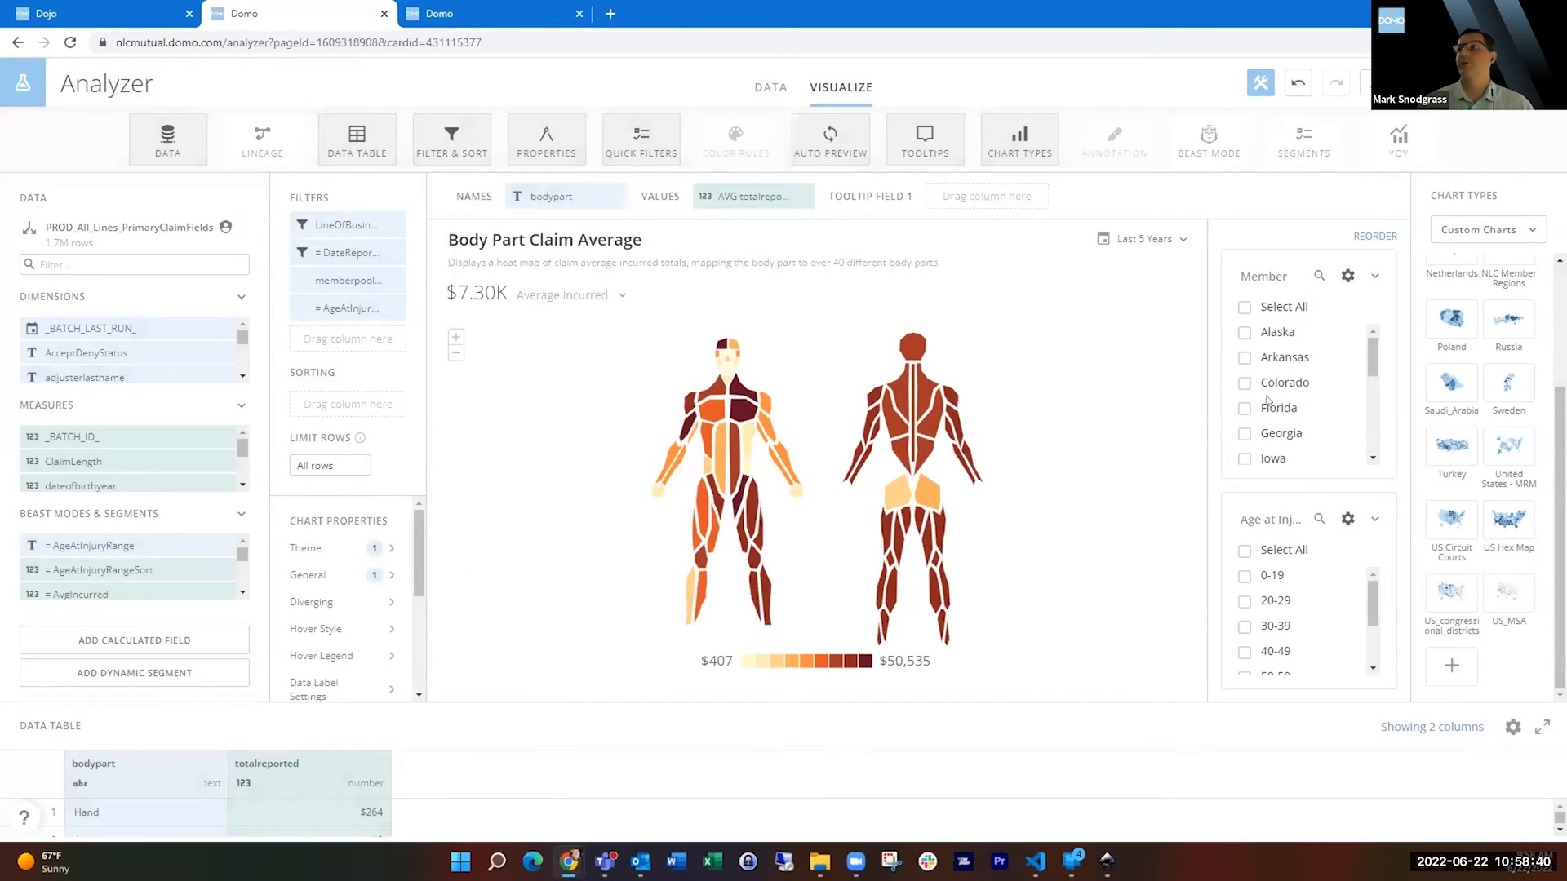
# Show the Maps category of chart types, and close Analyzer to return to the Demo Dashboard.
pyautogui.click(1484, 230)
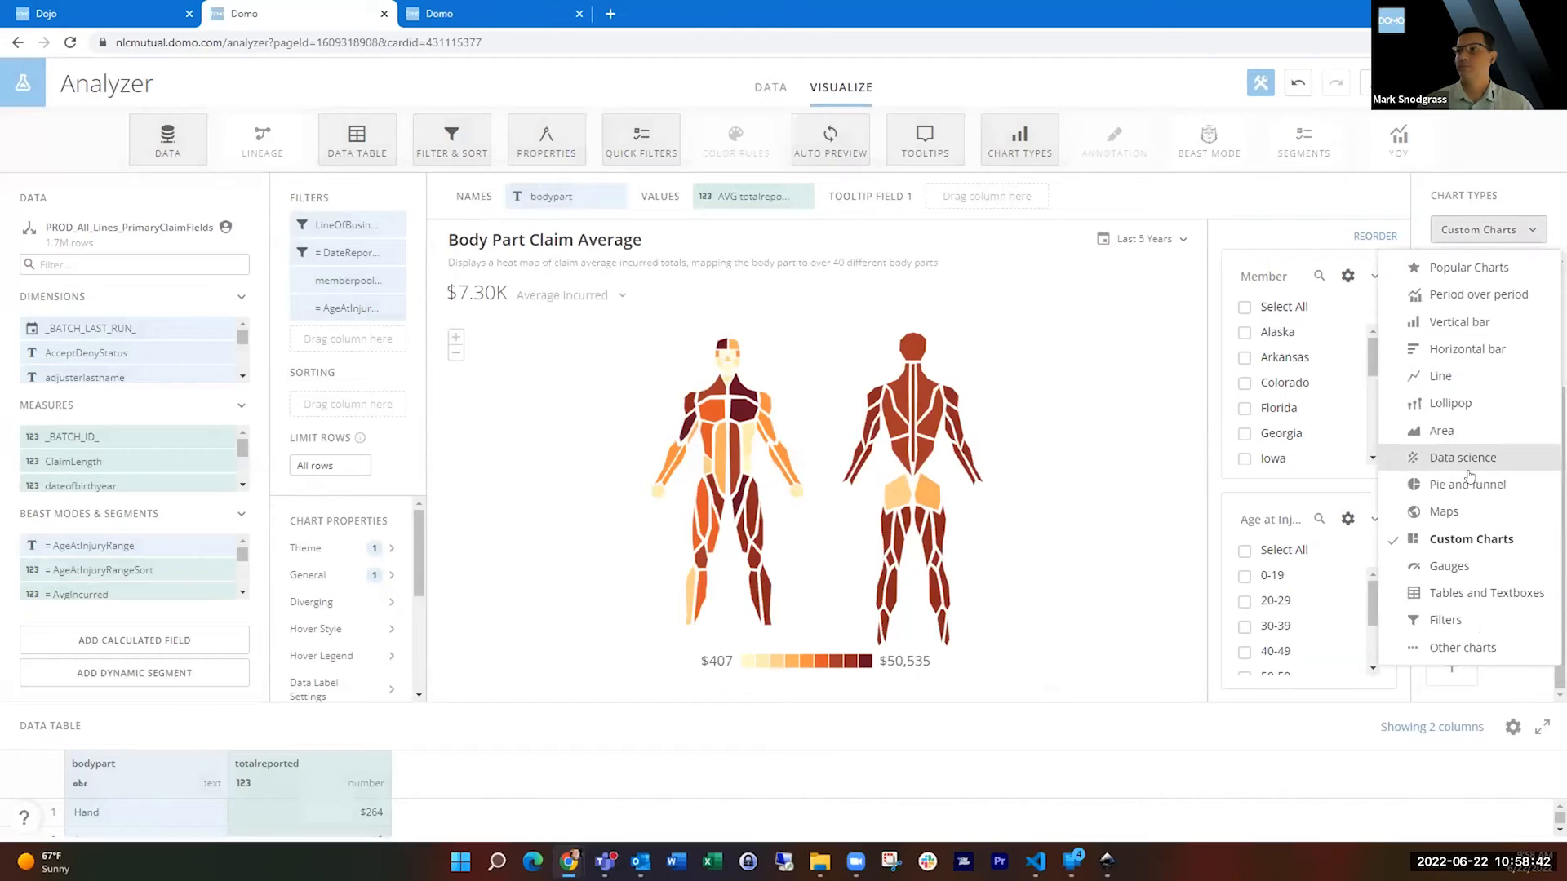
pyautogui.click(1443, 512)
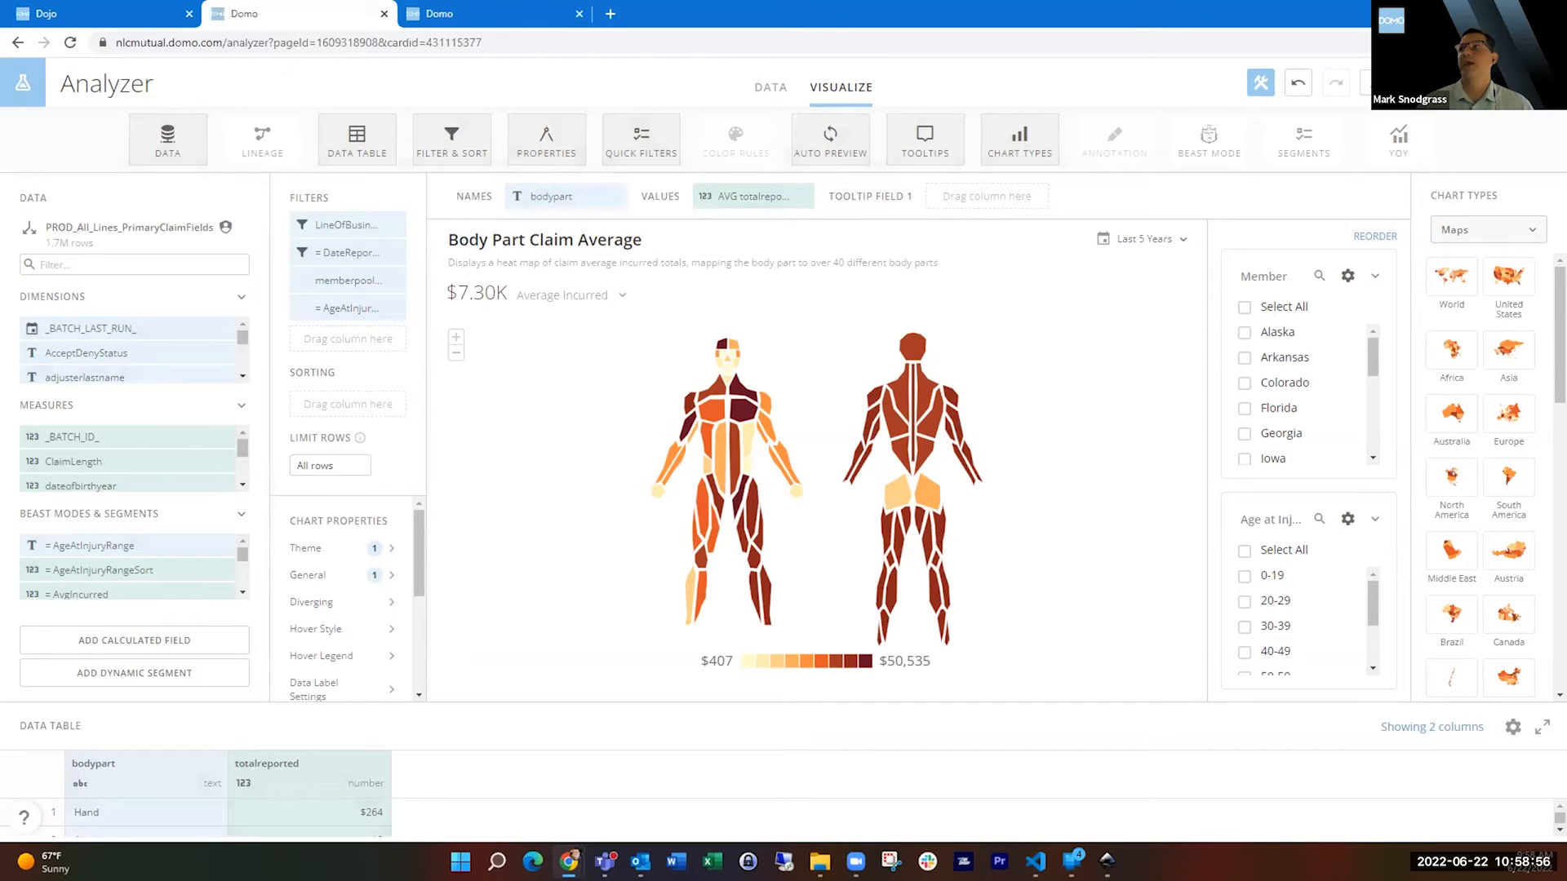
pyautogui.click(1416, 83)
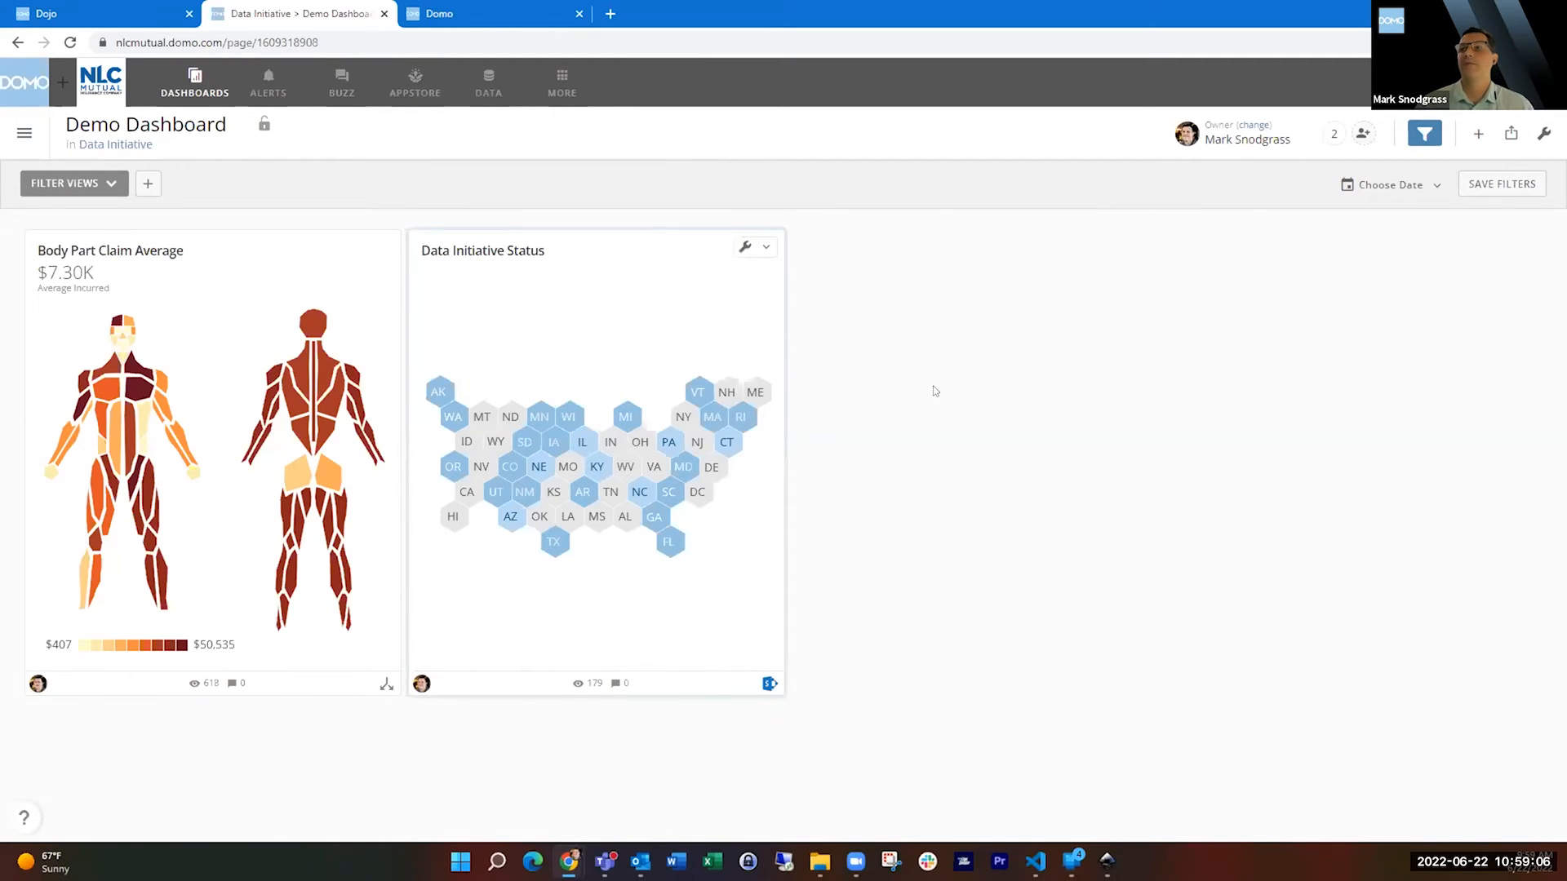
# Switch to the USHexMap.svg drawing in Inkscape.
pyautogui.moveTo(1077, 858)
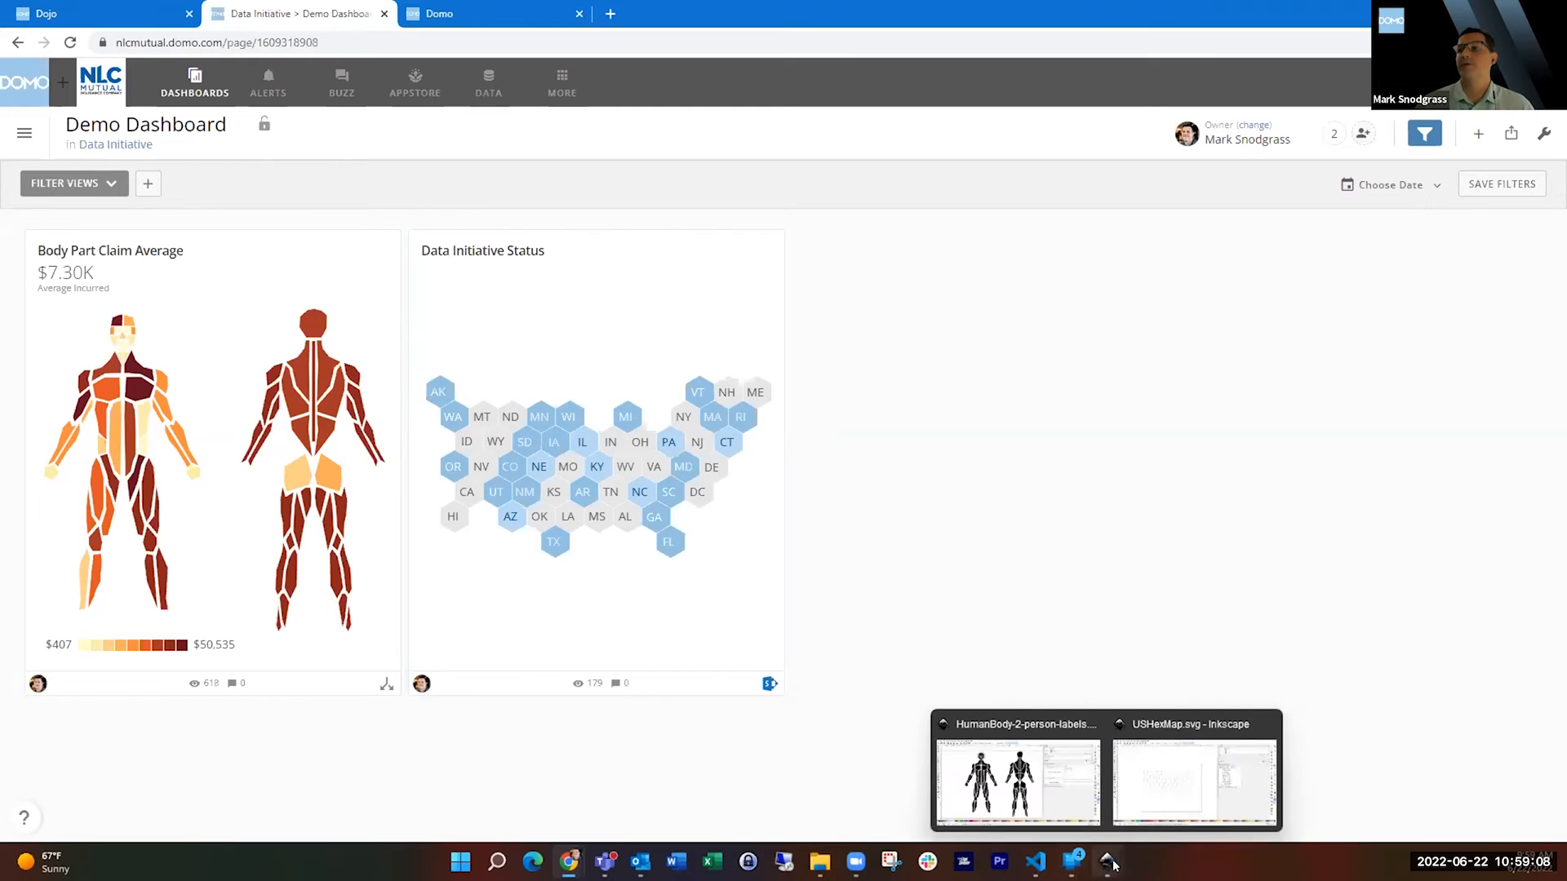
pyautogui.click(1140, 794)
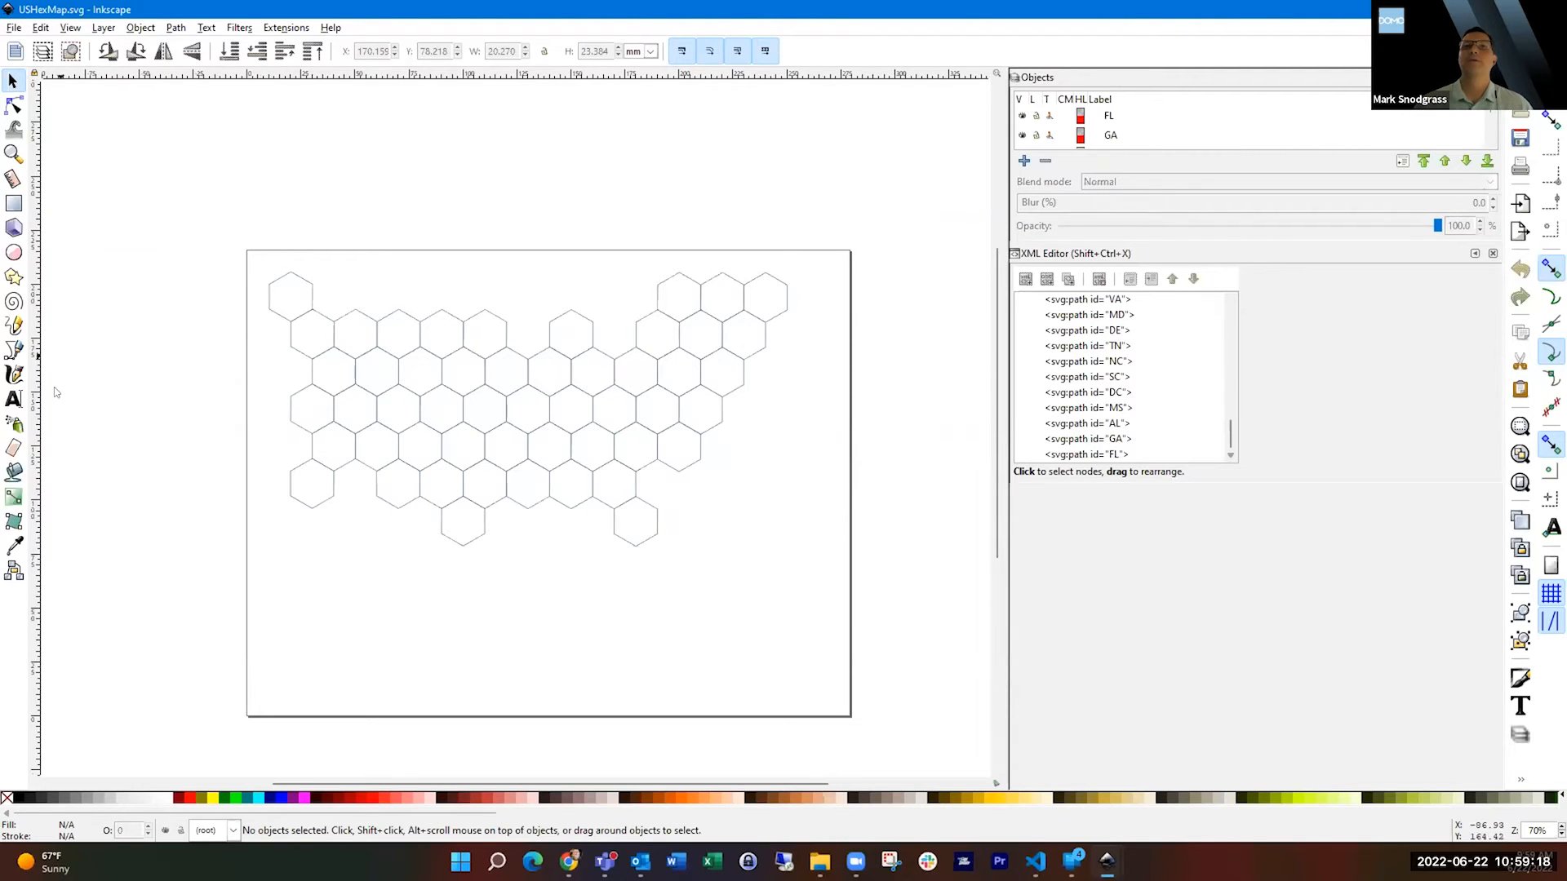
# Draw a six-cornered polygon about 27 by 30 mm below the hex map, open its id attribute for editing, and delete the shape.
pyautogui.click(14, 277)
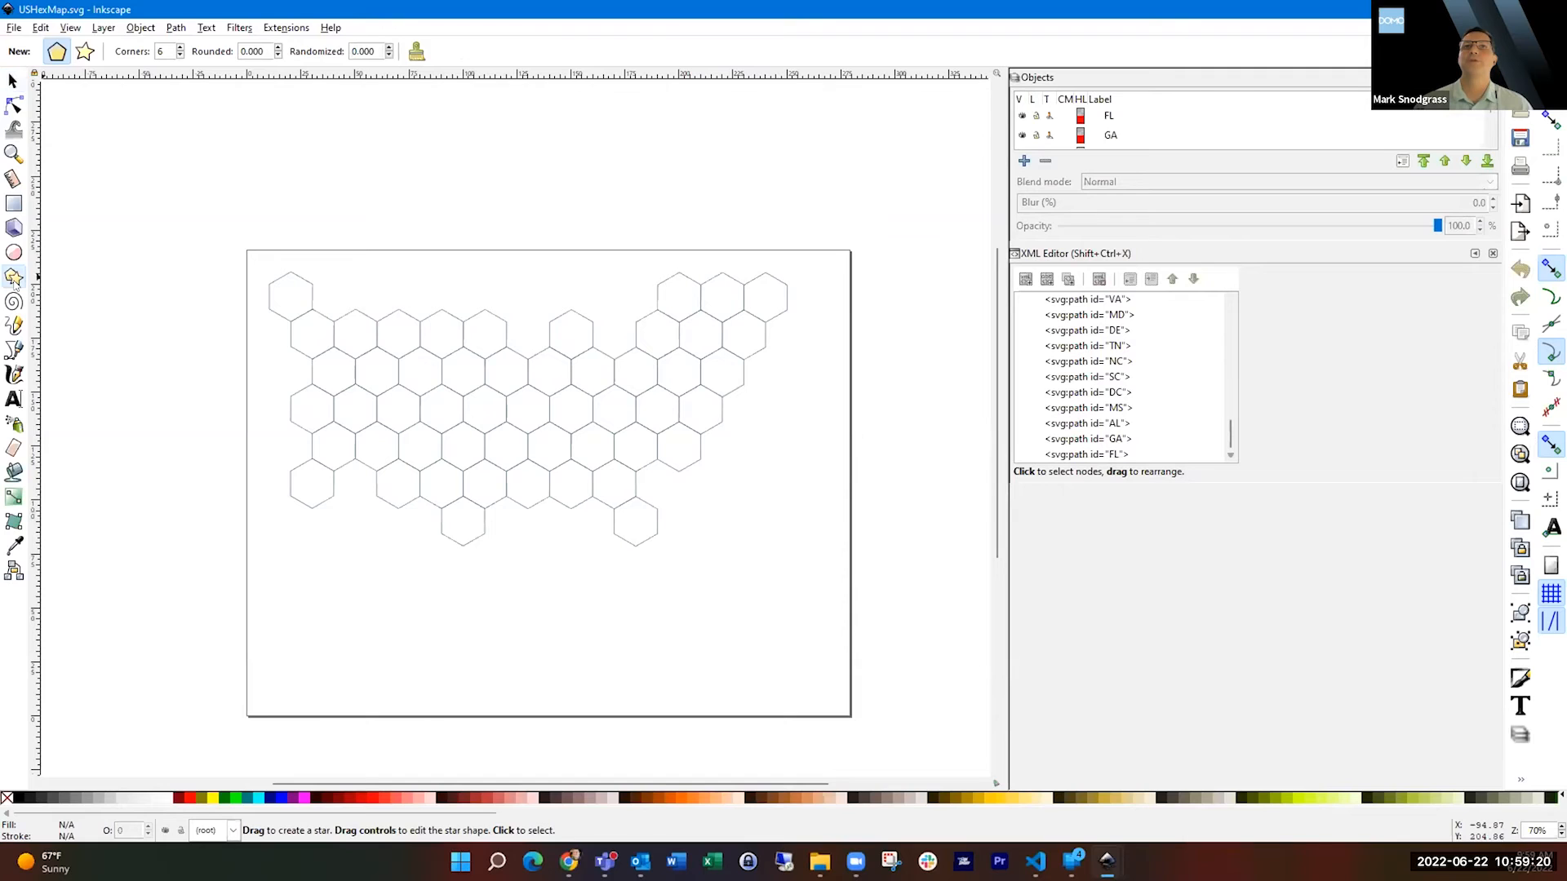
pyautogui.moveTo(311, 559); pyautogui.dragTo(335, 572)
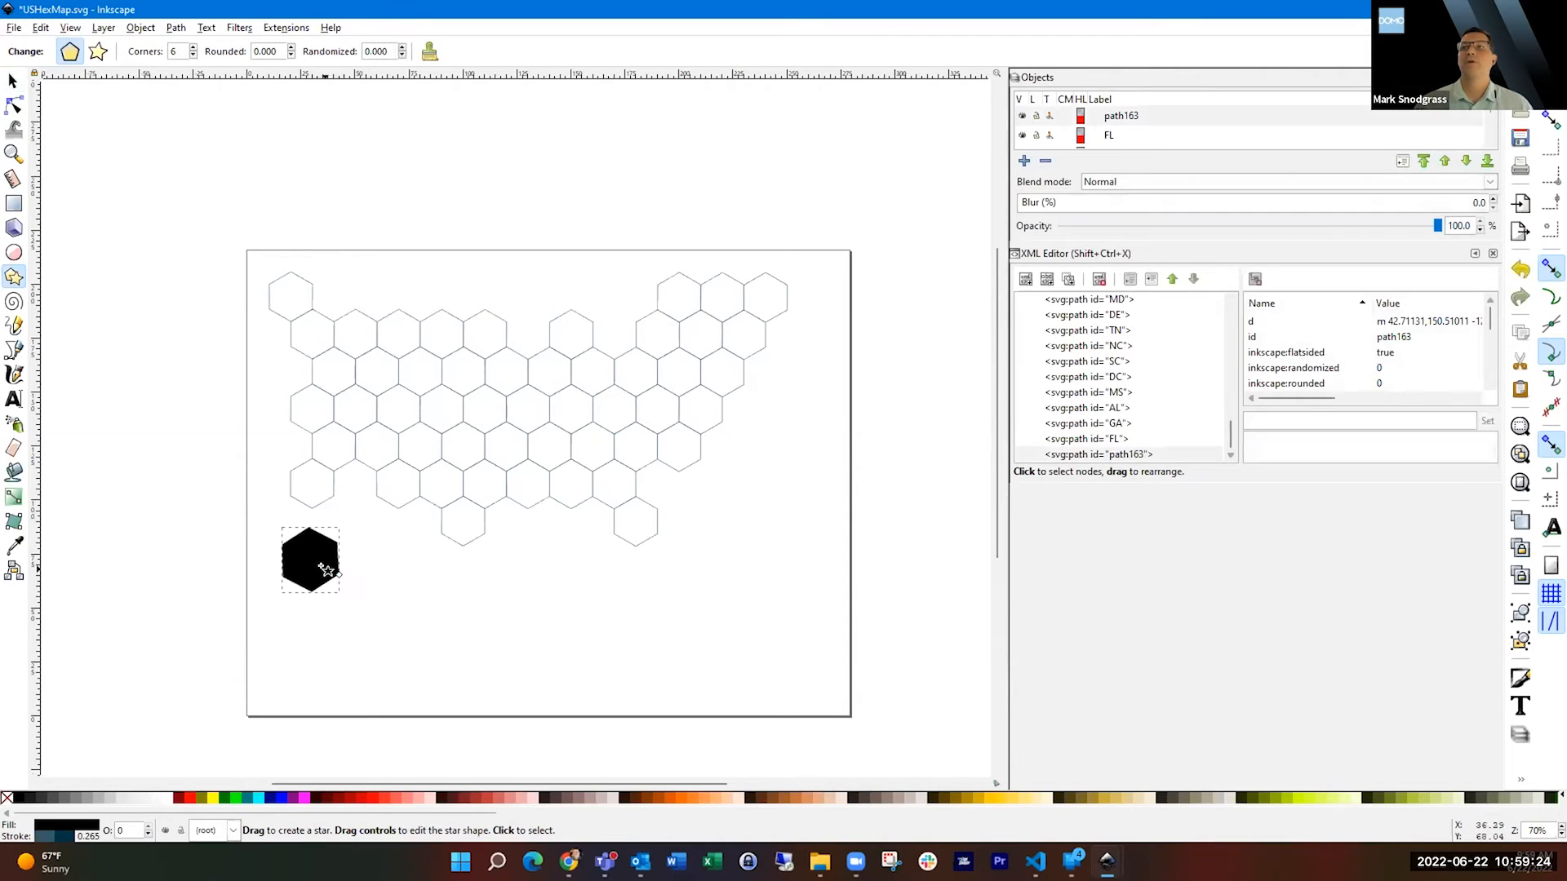
pyautogui.click(1288, 337)
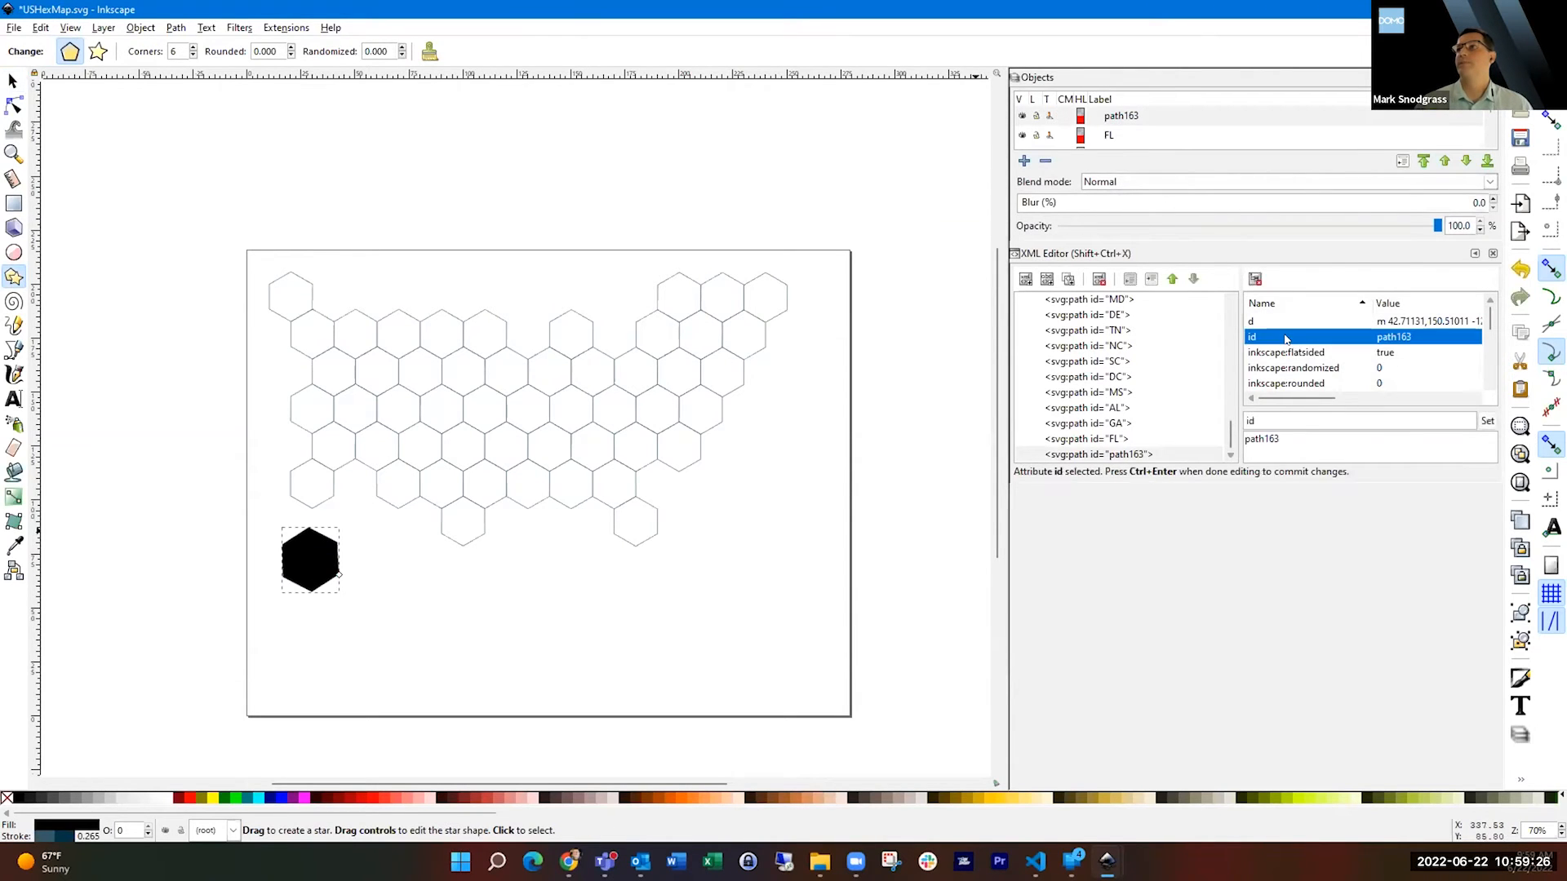
pyautogui.click(1305, 440)
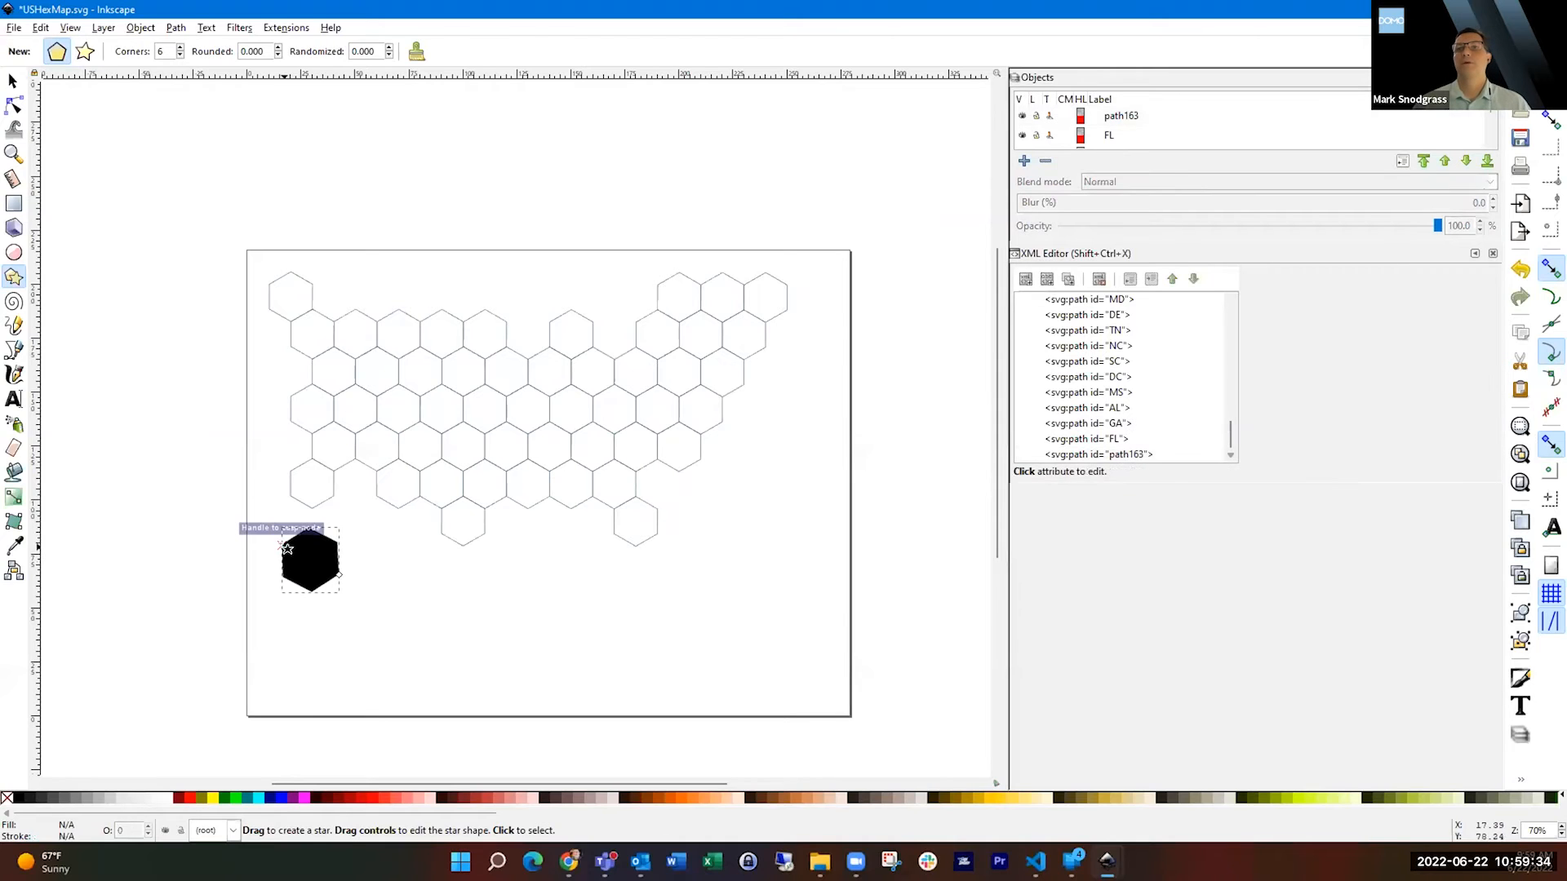
pyautogui.press('Delete')
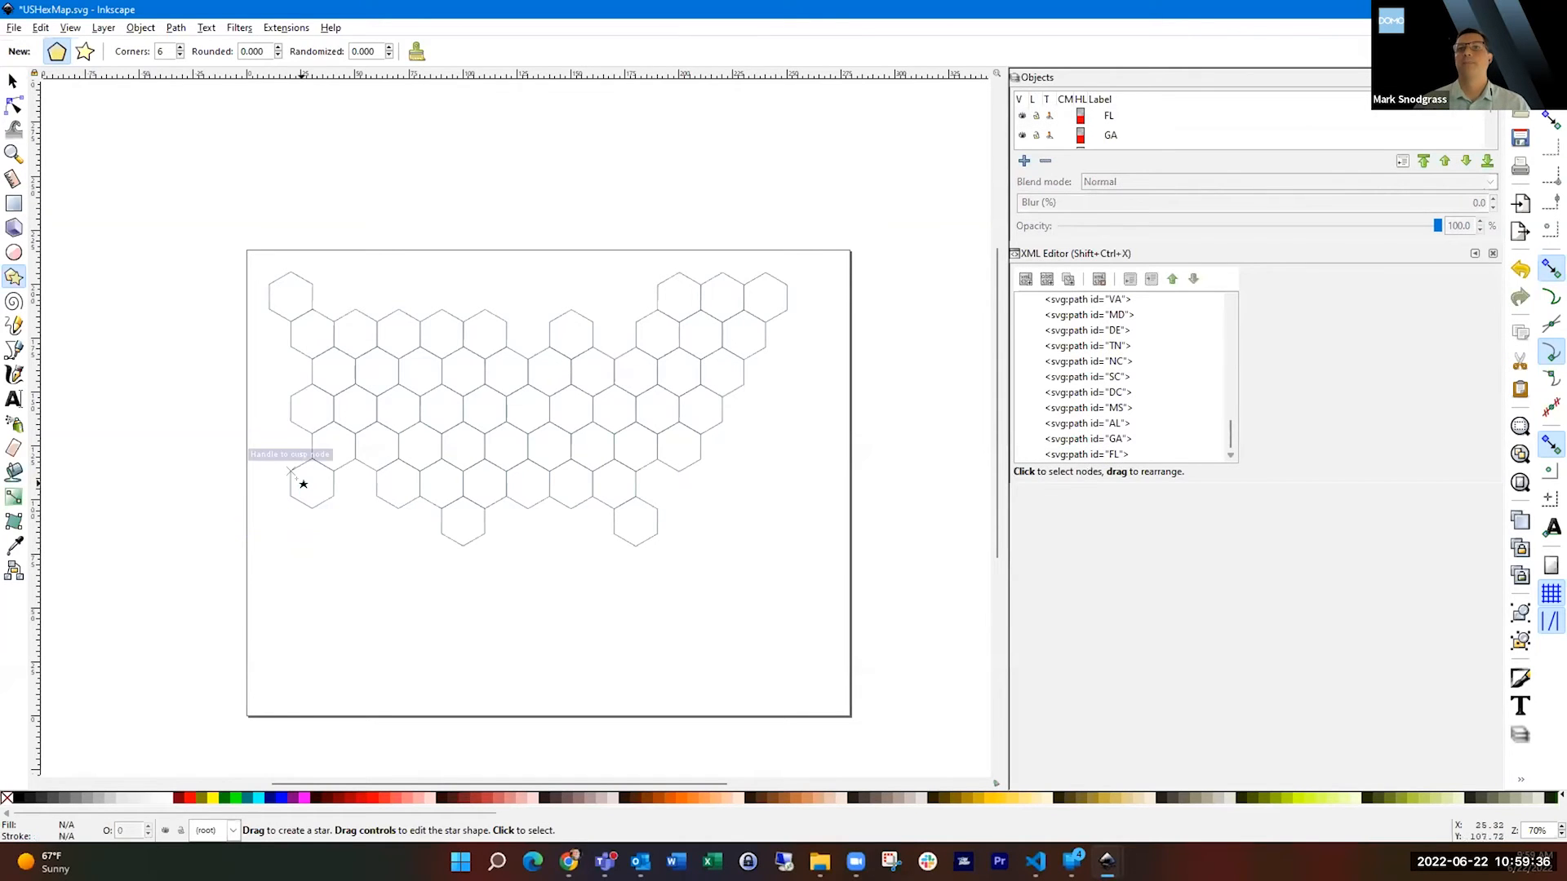
# Select the Alaska hexagon and the Washington hexagon below it in turn to examine their path ids.
pyautogui.click(13, 80)
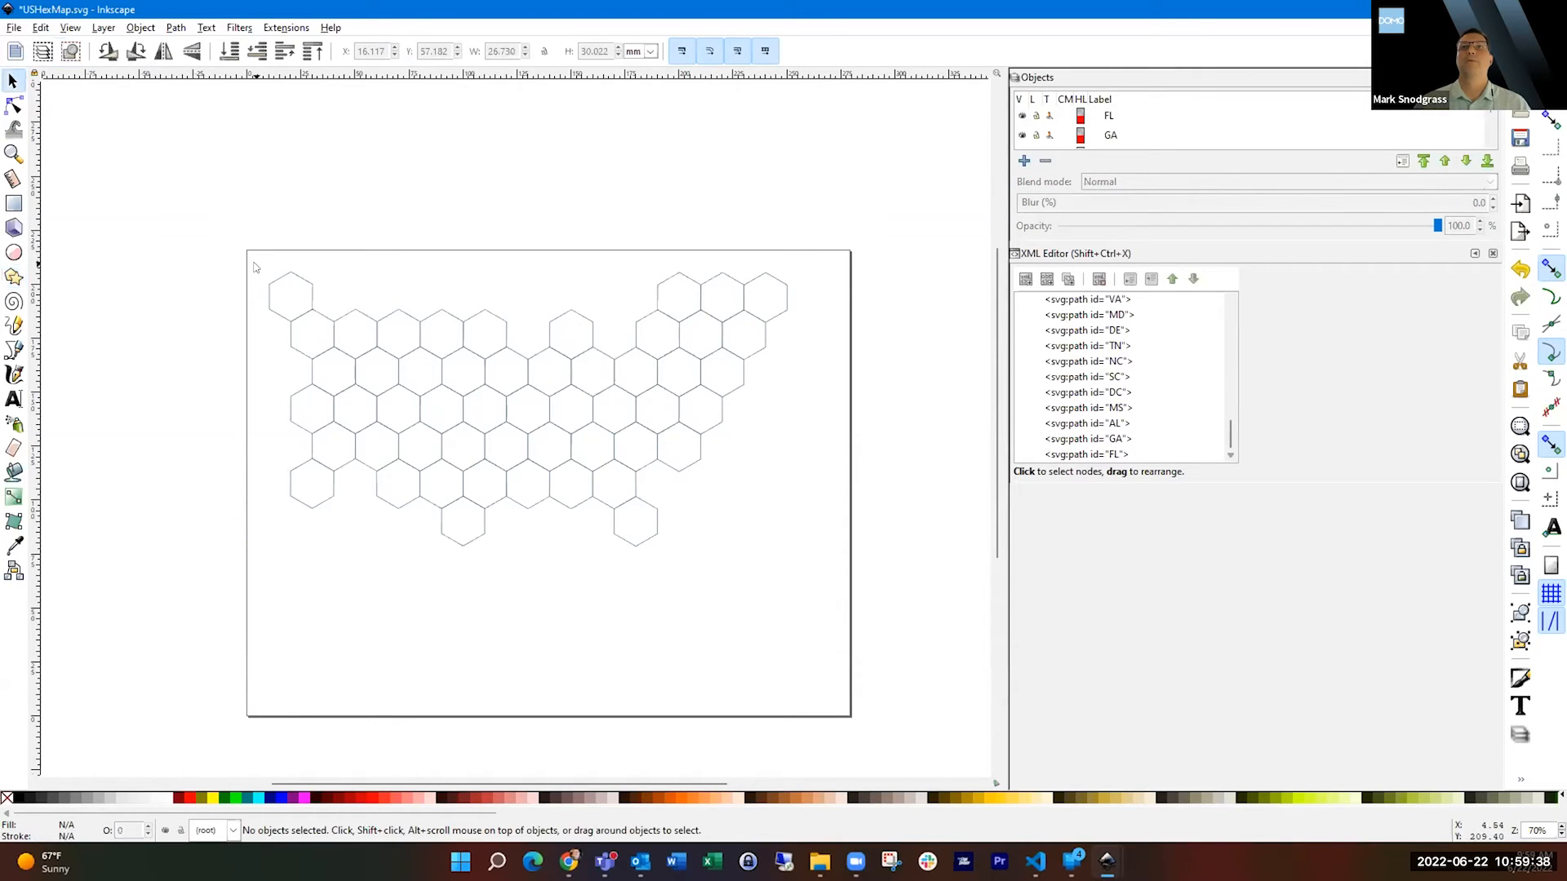
pyautogui.click(292, 306)
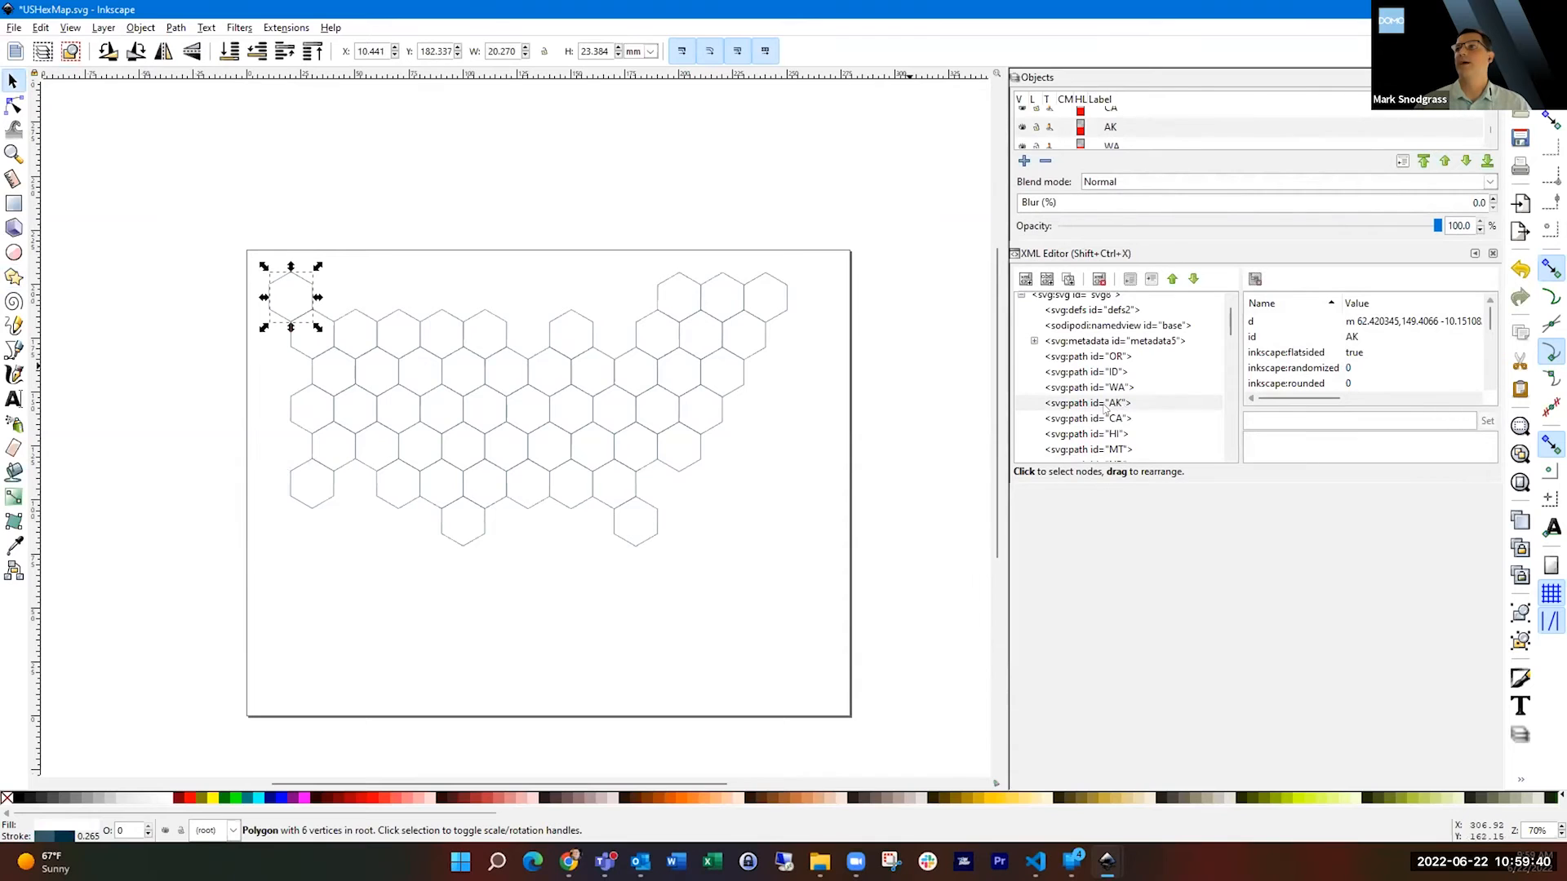
pyautogui.click(323, 358)
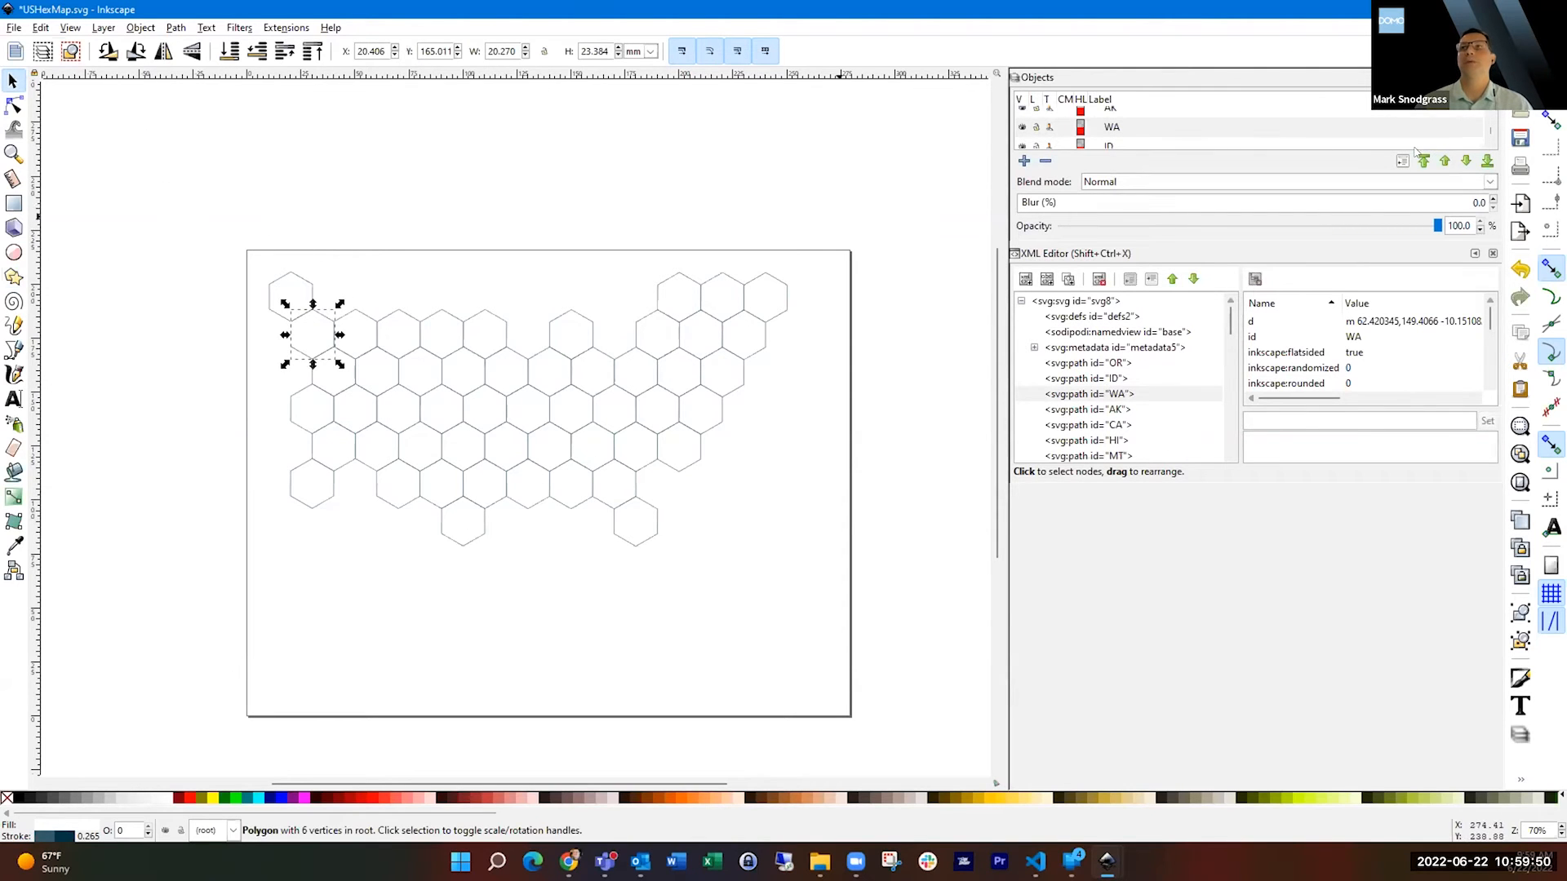
# Switch back to Domo and open the Body Part Claim Average card from the dashboard to examine its body regions.
pyautogui.hotkey('alt', 'Tab')
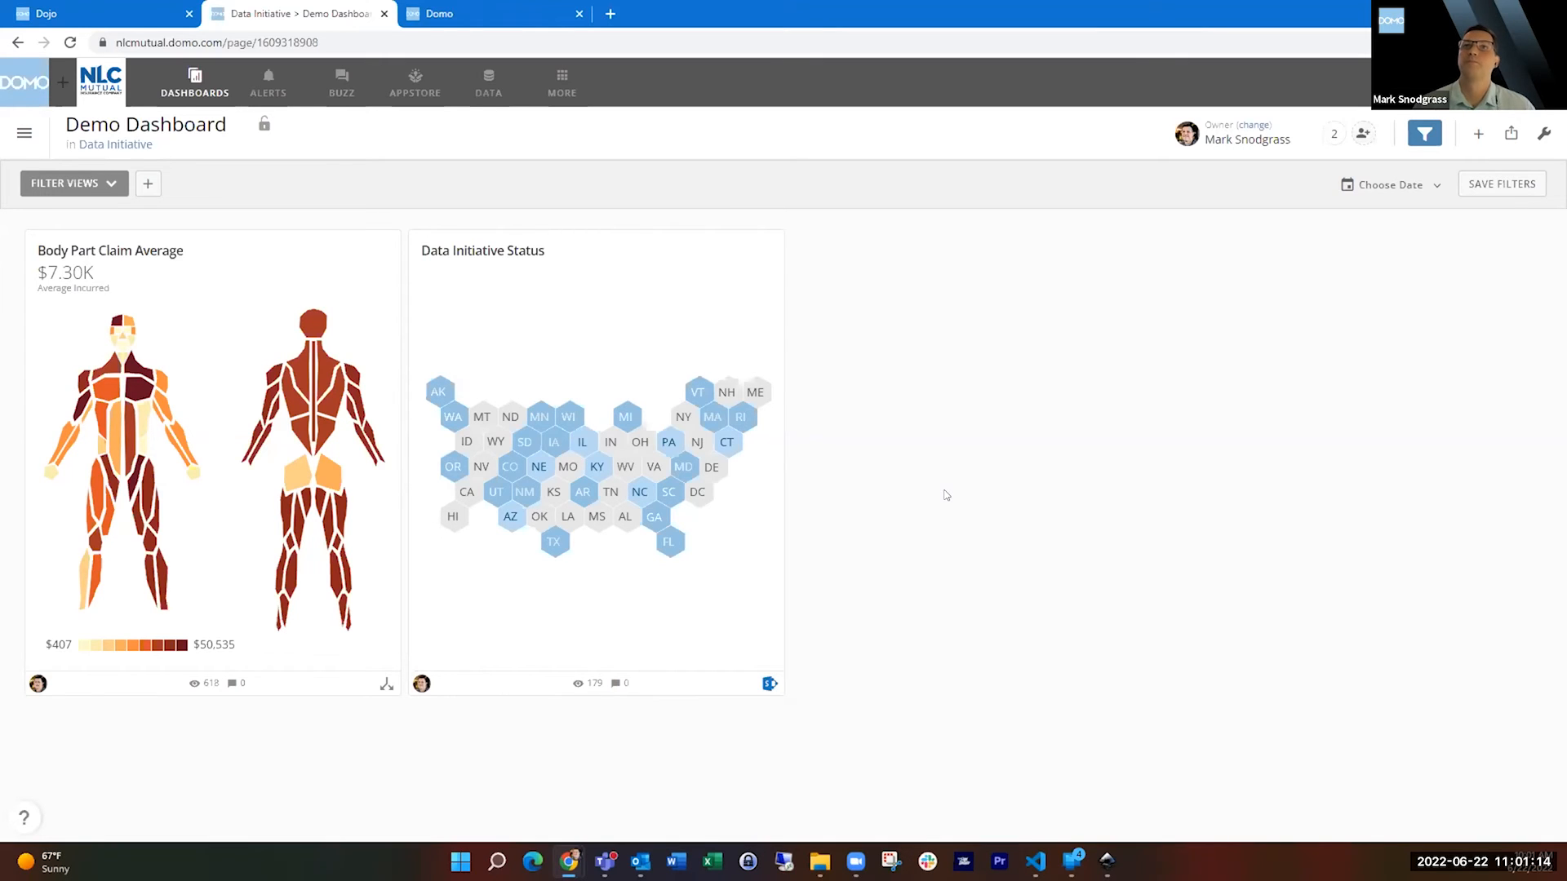
pyautogui.click(227, 316)
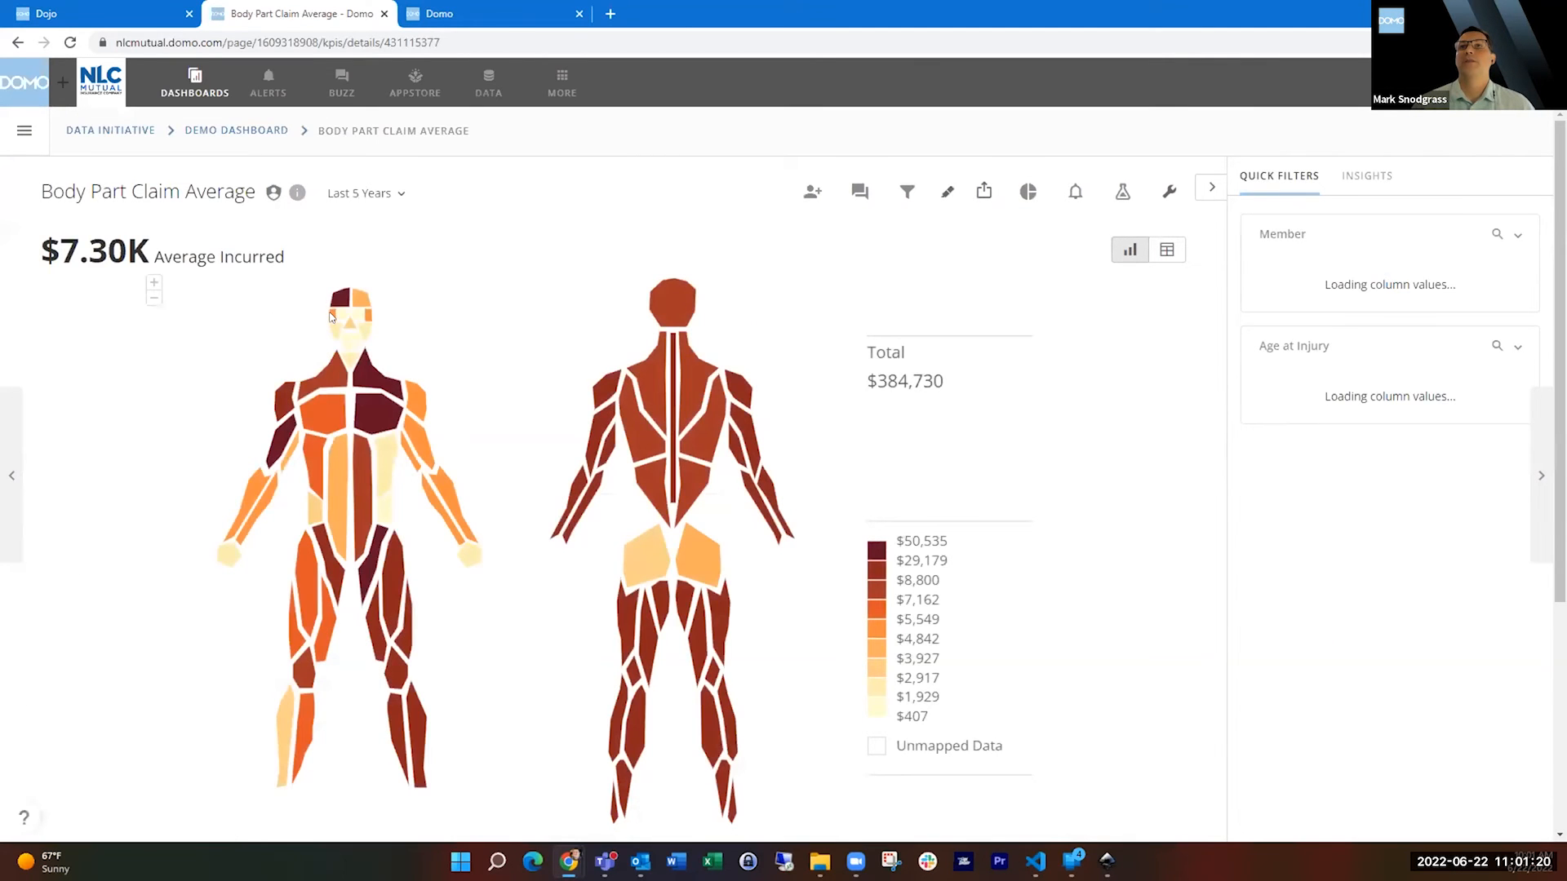
pyautogui.moveTo(330, 318)
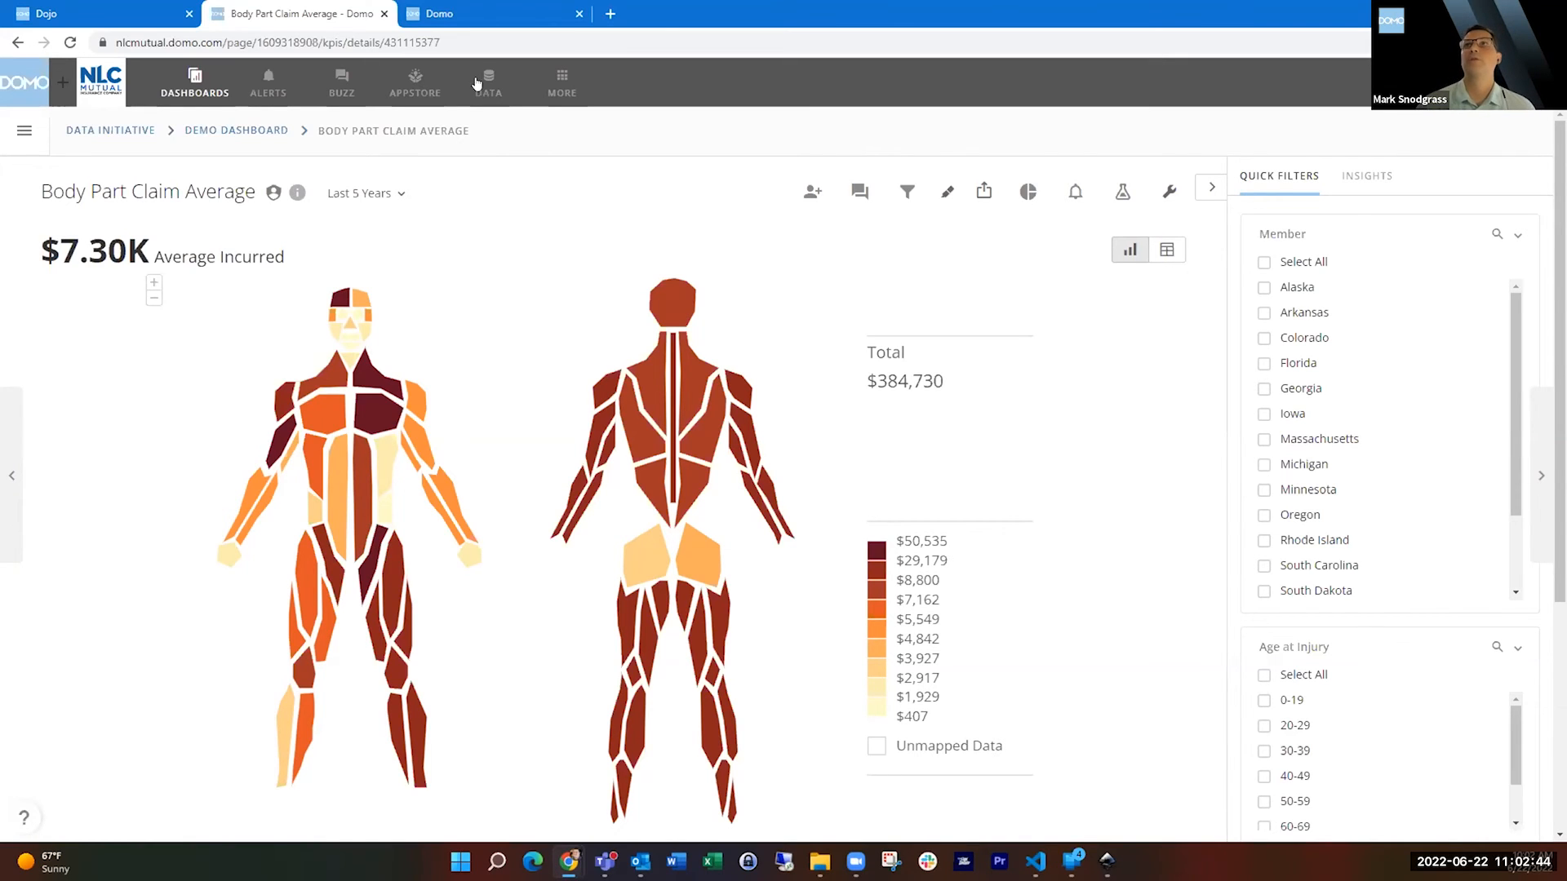
# Review the Custom Charts page in the company settings, including its chart gallery and the options for adding a chart.
pyautogui.click(489, 16)
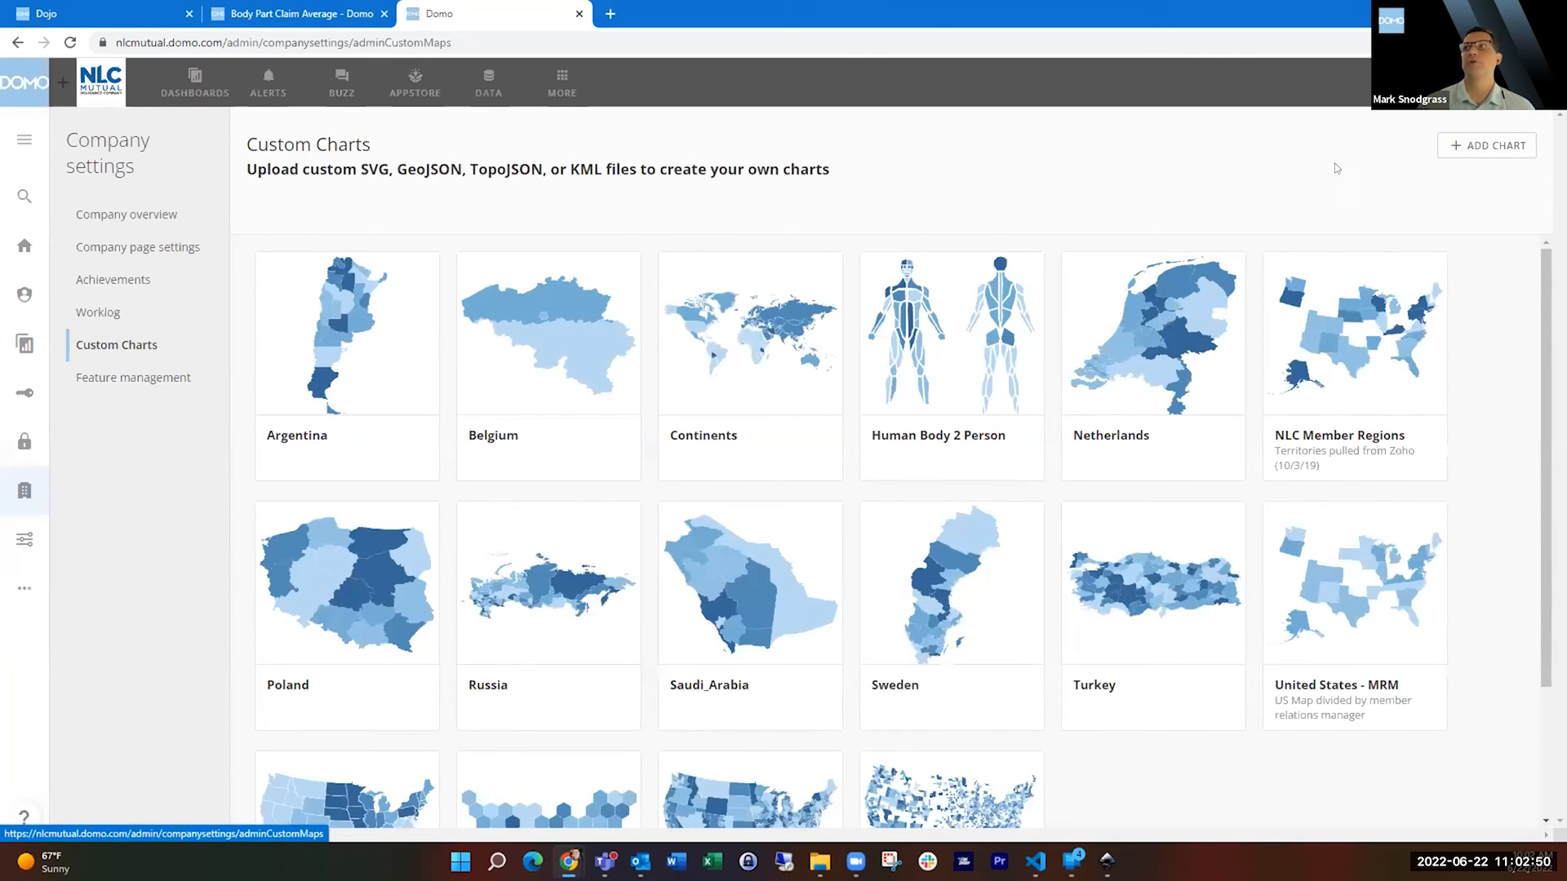
pyautogui.click(1468, 153)
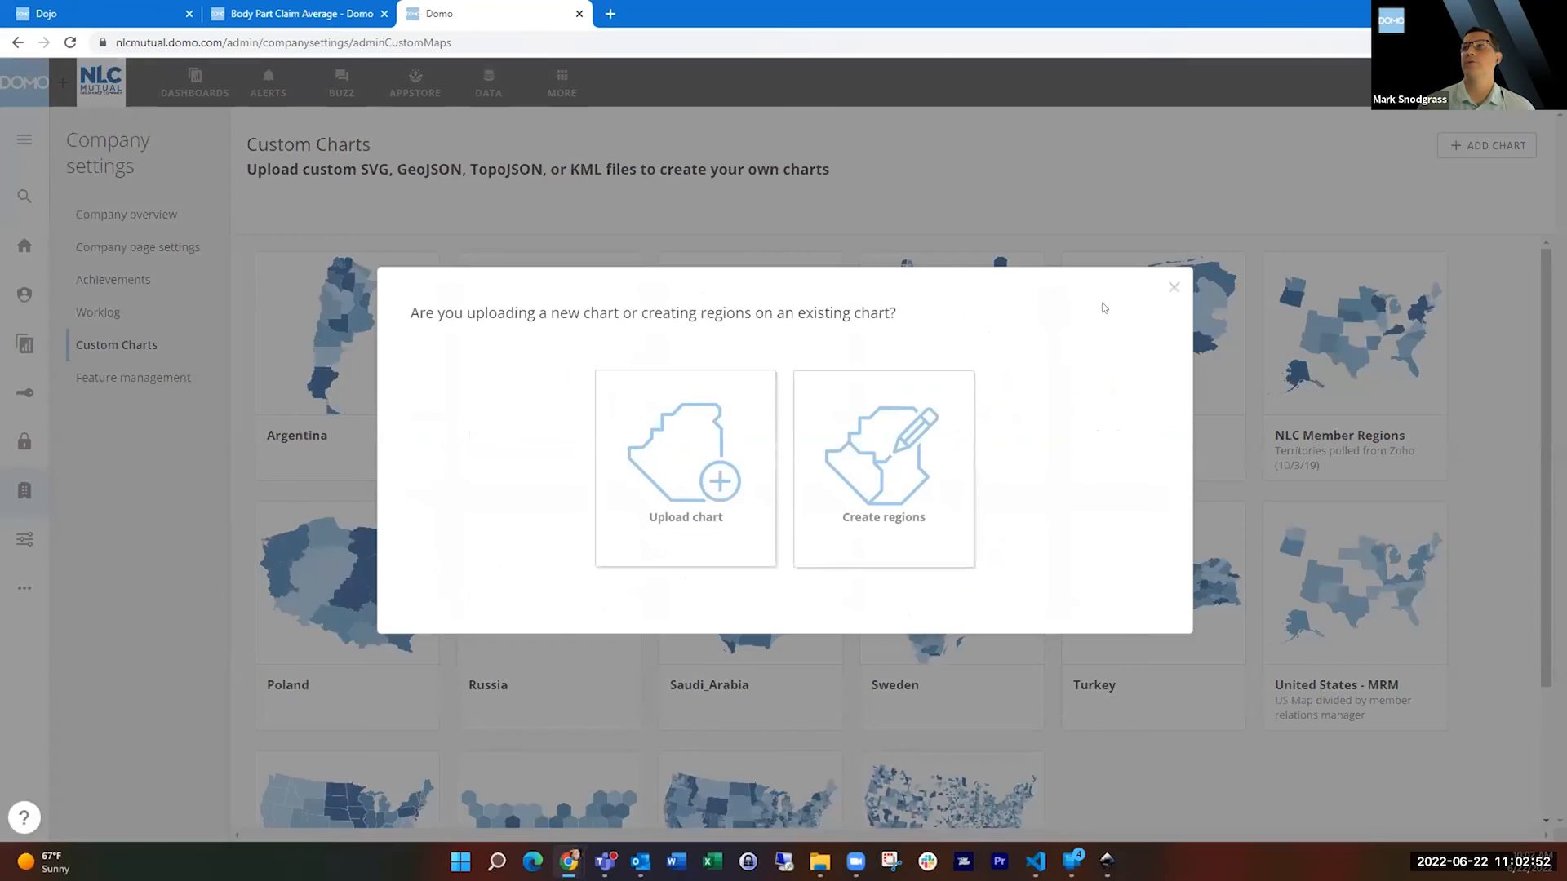
pyautogui.click(1174, 286)
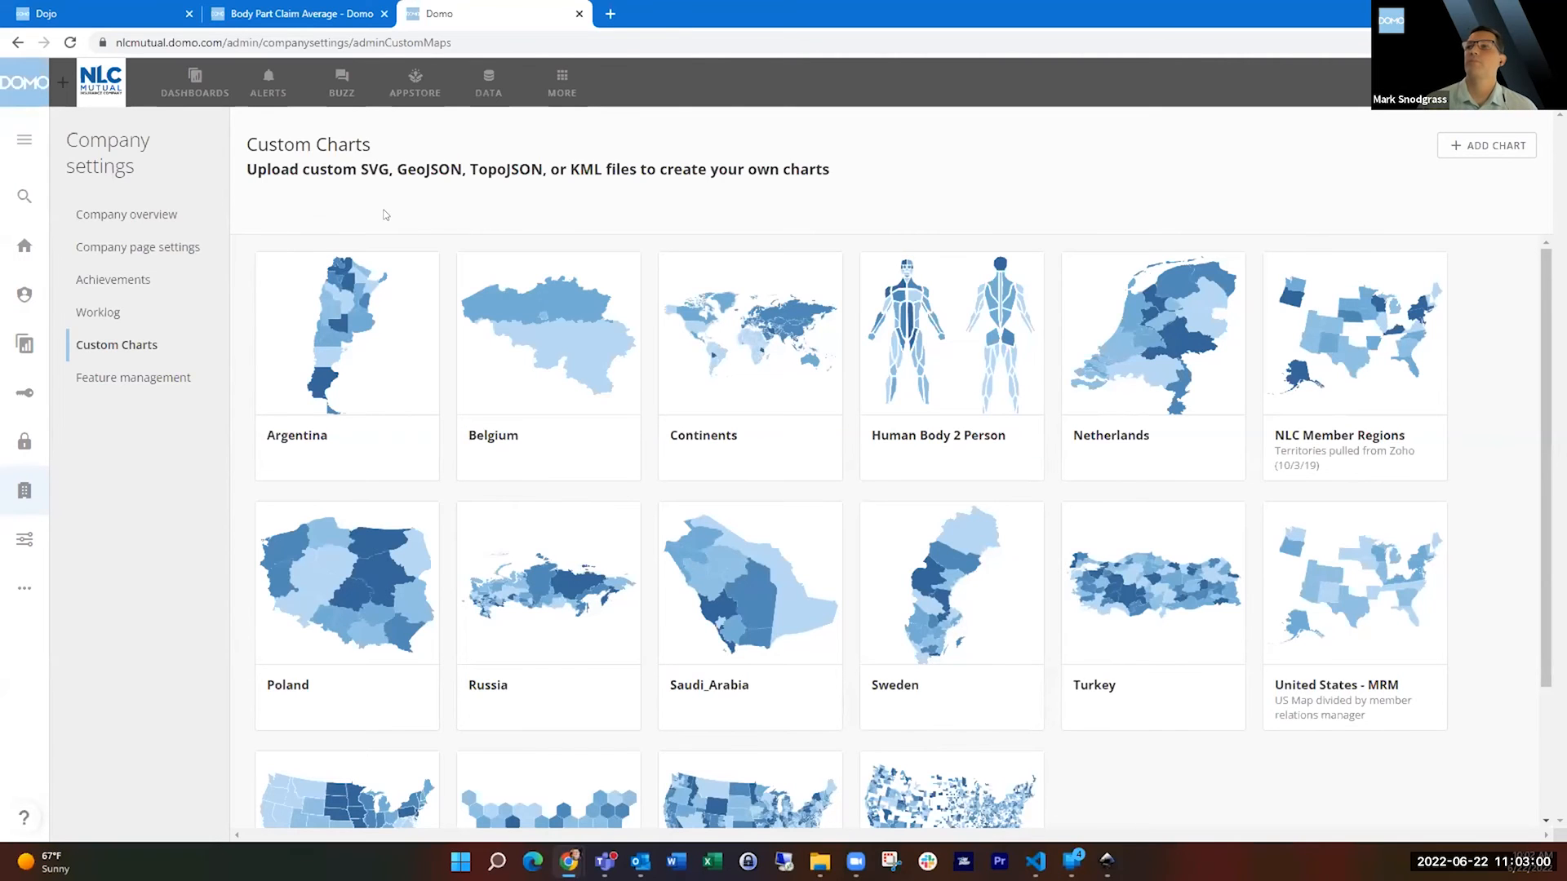
pyautogui.scroll(-2, 1493, 306)
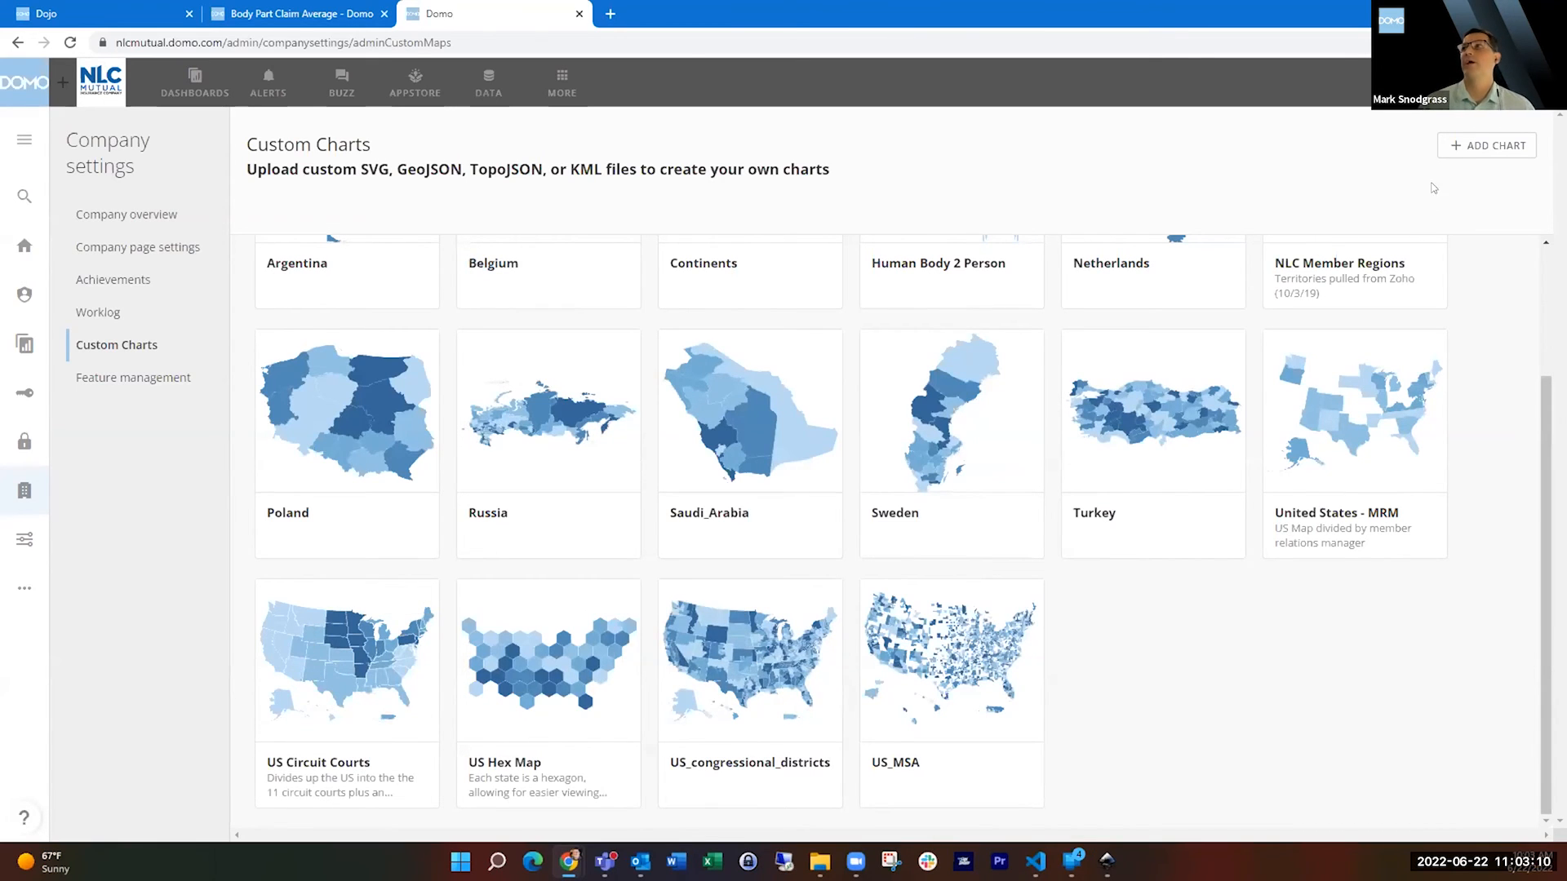
pyautogui.click(1454, 147)
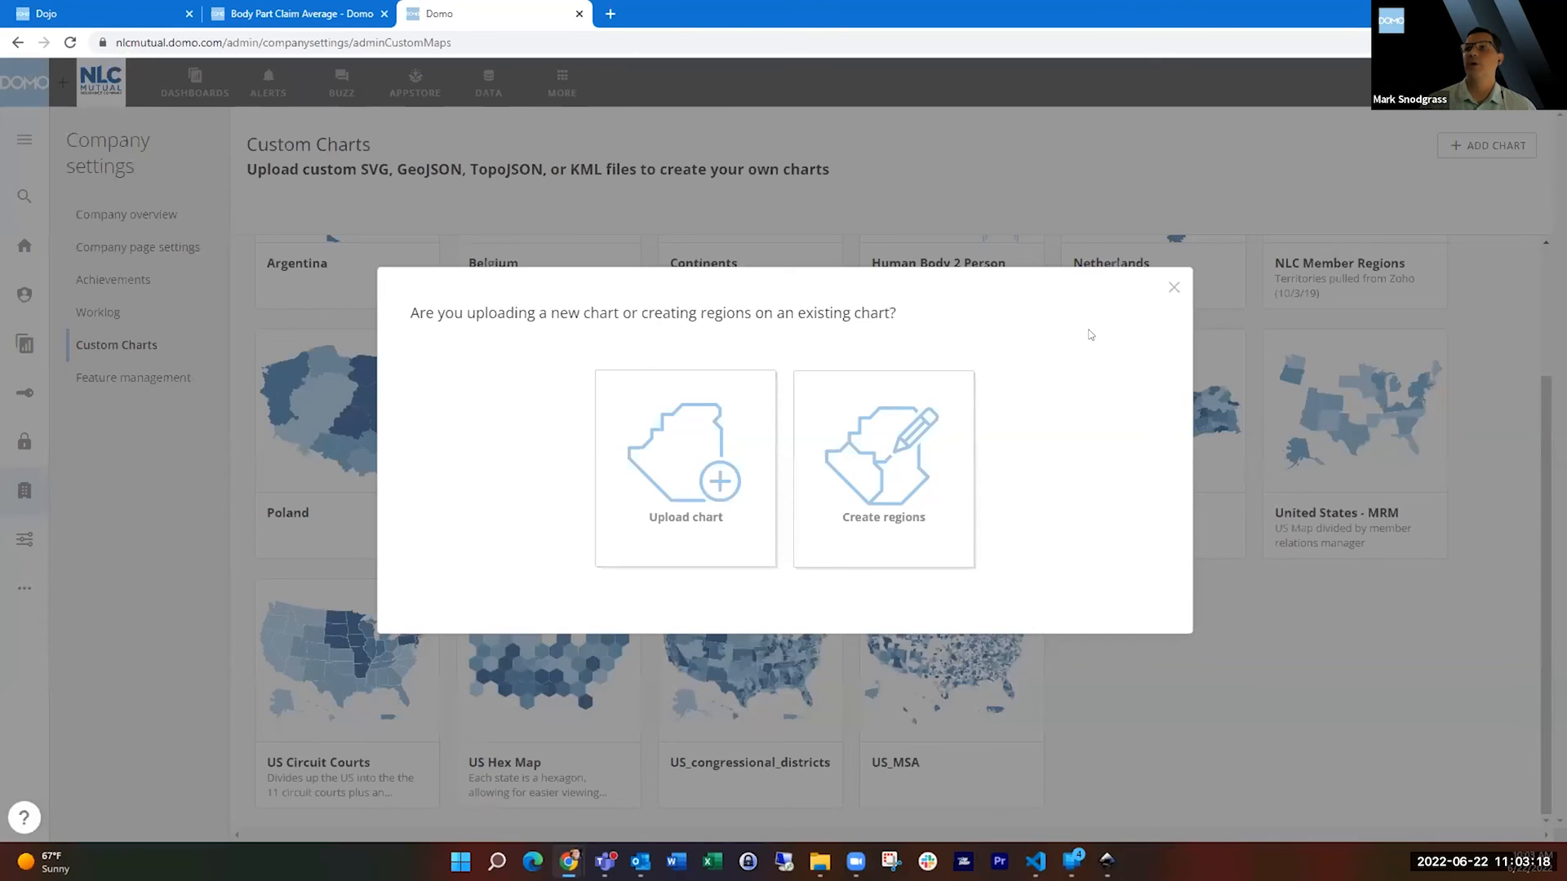
pyautogui.click(1174, 288)
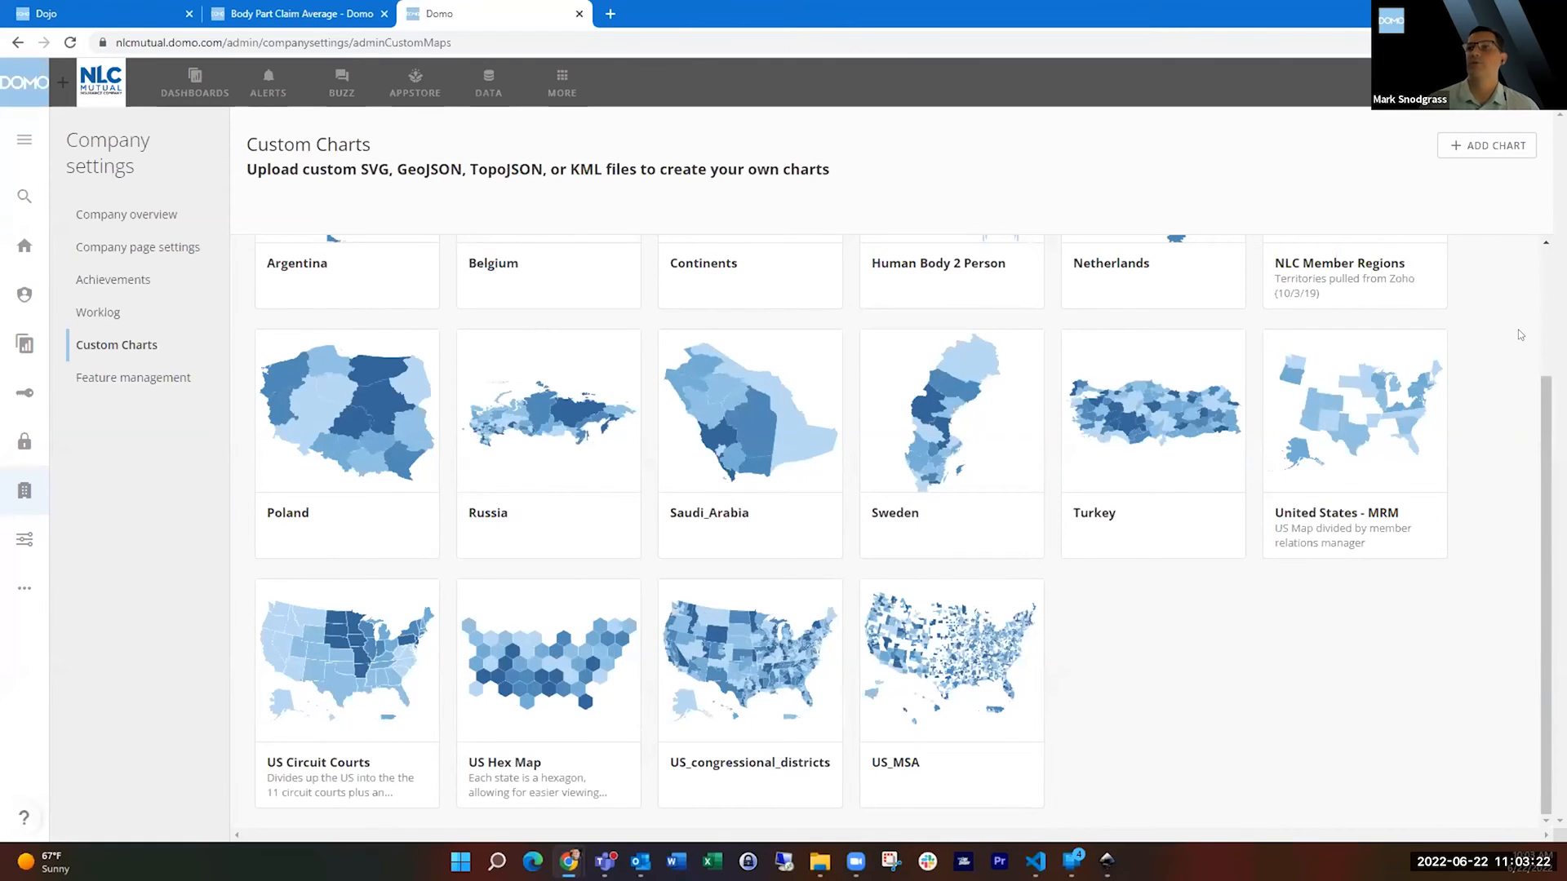
pyautogui.scroll(2, 1521, 334)
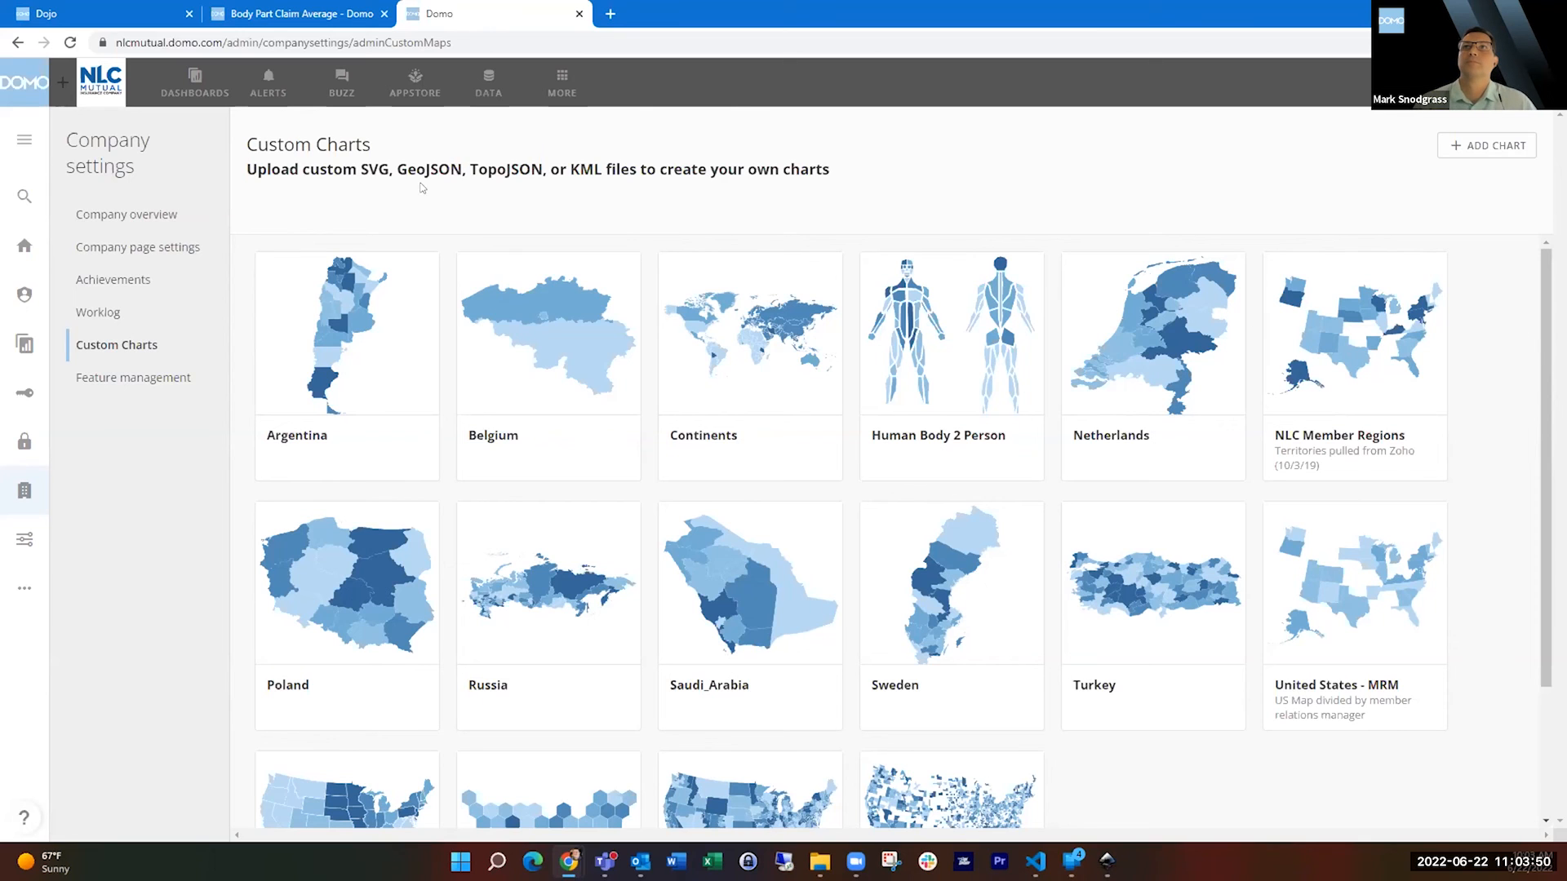
# Return to the Demo Dashboard and reopen the Body Part Claim Average card.
pyautogui.click(265, 14)
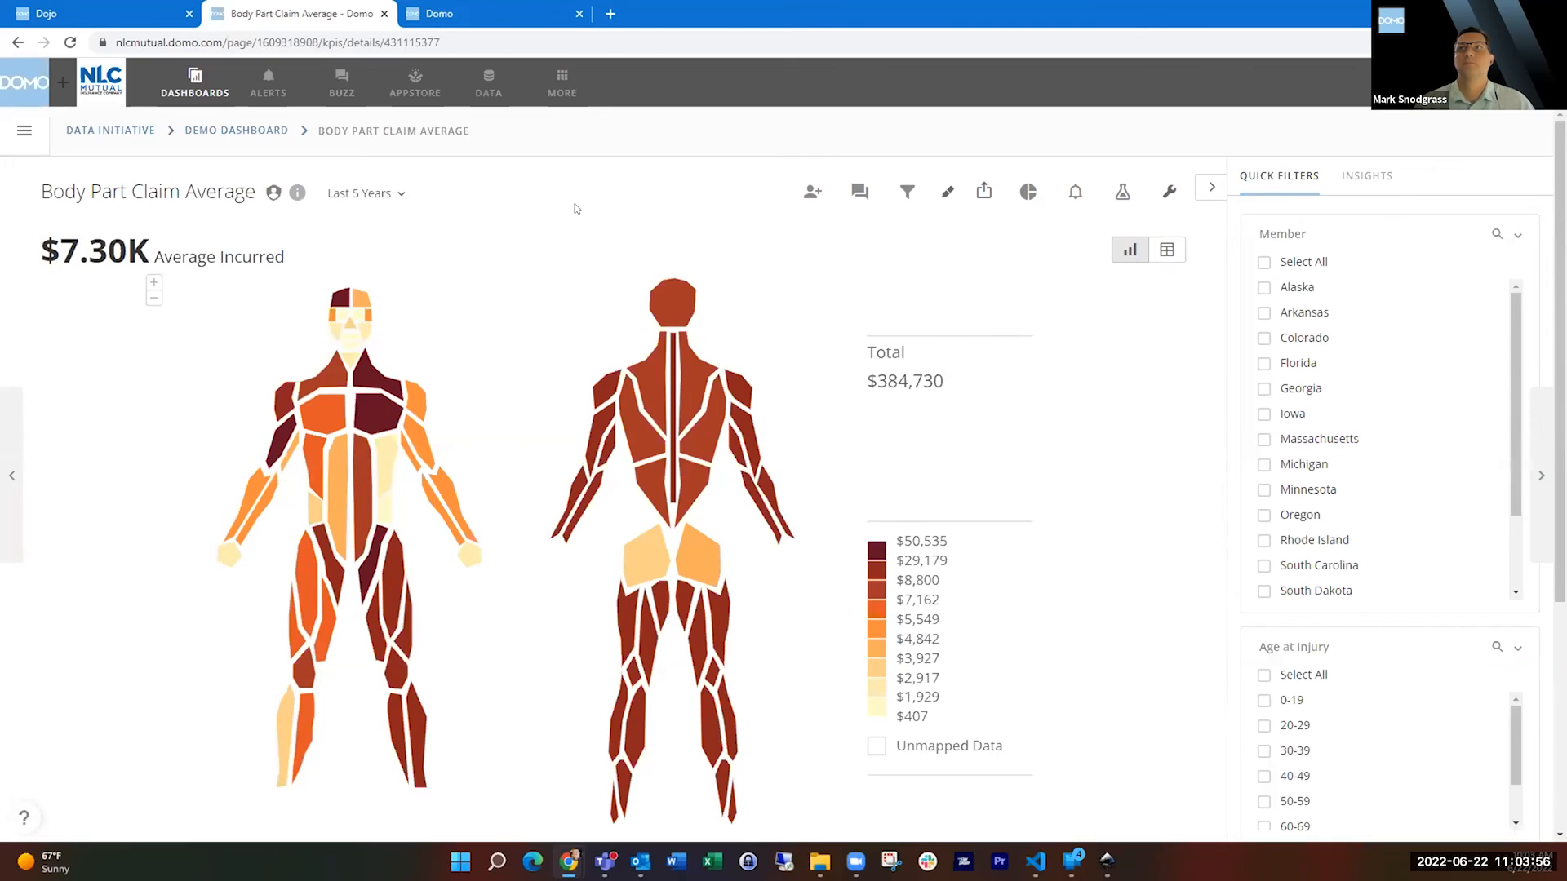
pyautogui.click(252, 132)
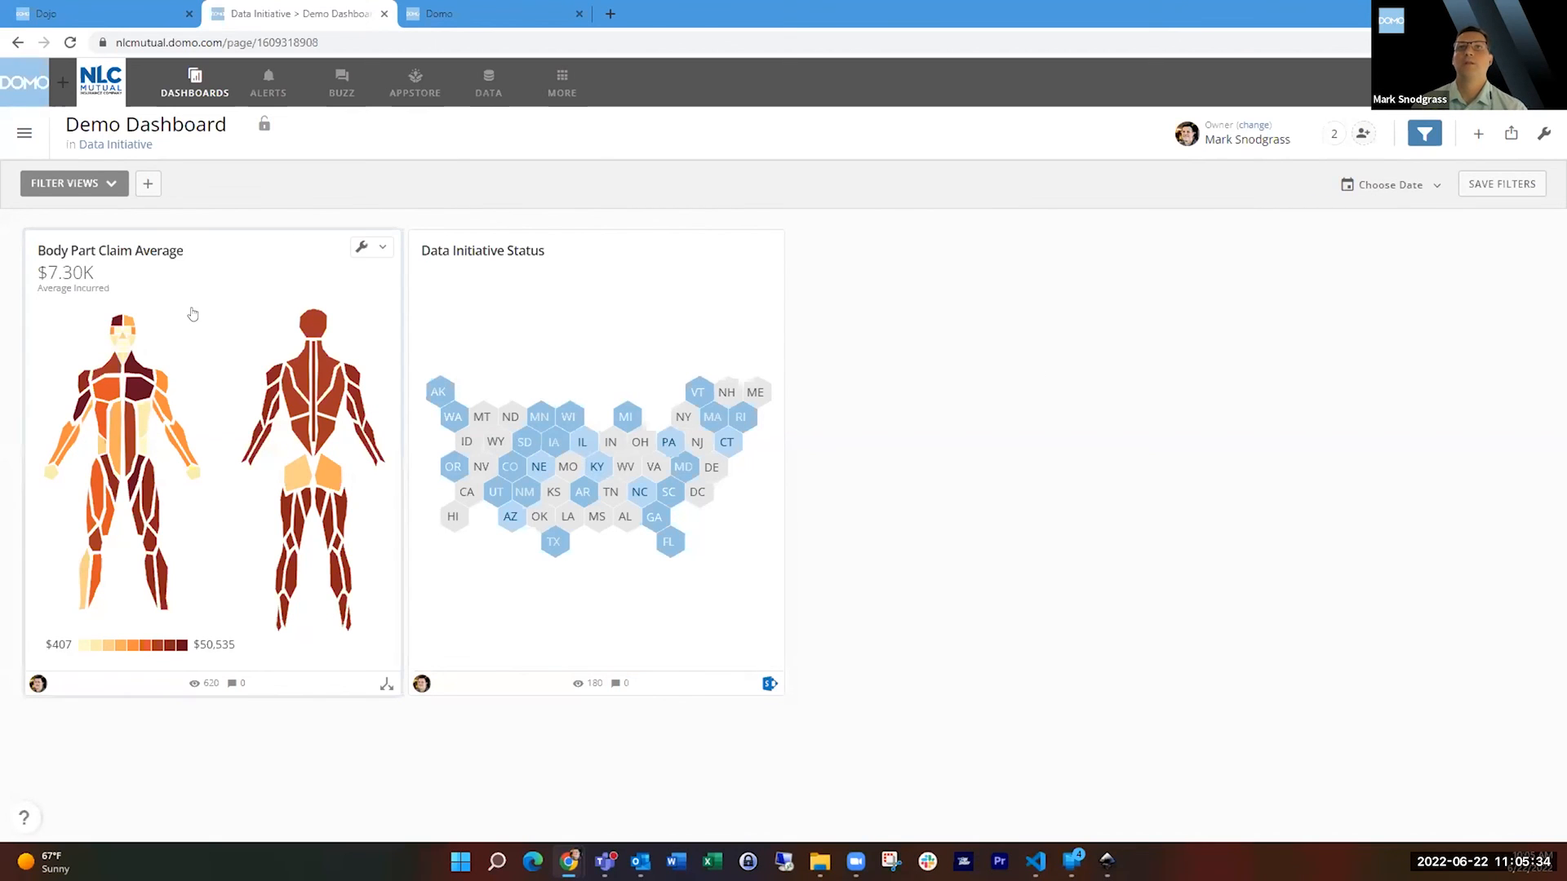
pyautogui.click(219, 272)
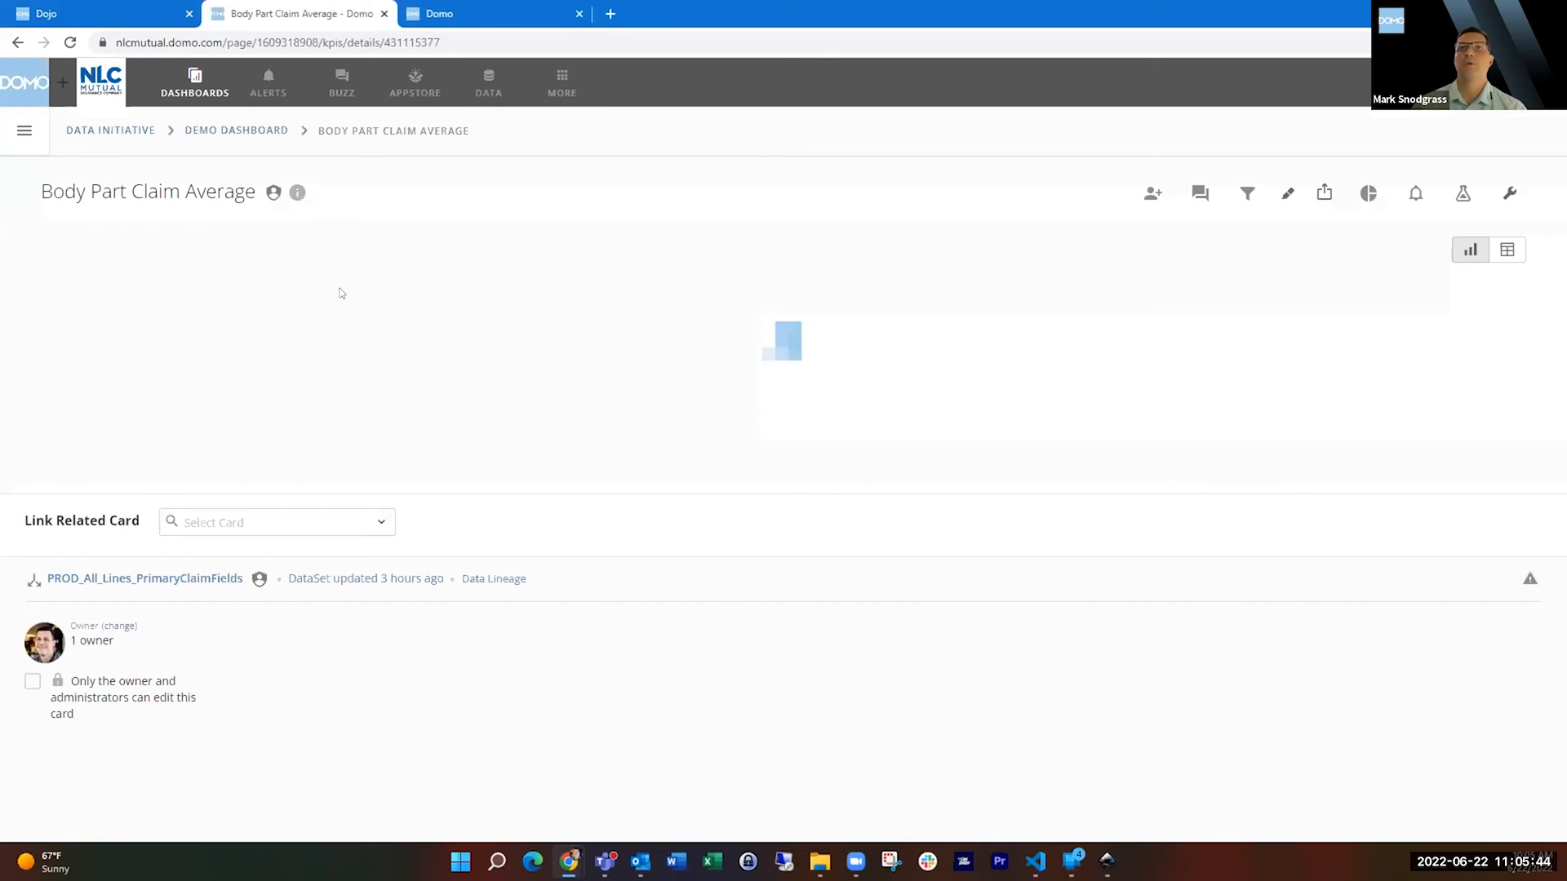
# Drill into the Shoulder region to view its claim averages by class code, and return to the body chart.
pyautogui.moveTo(280, 401)
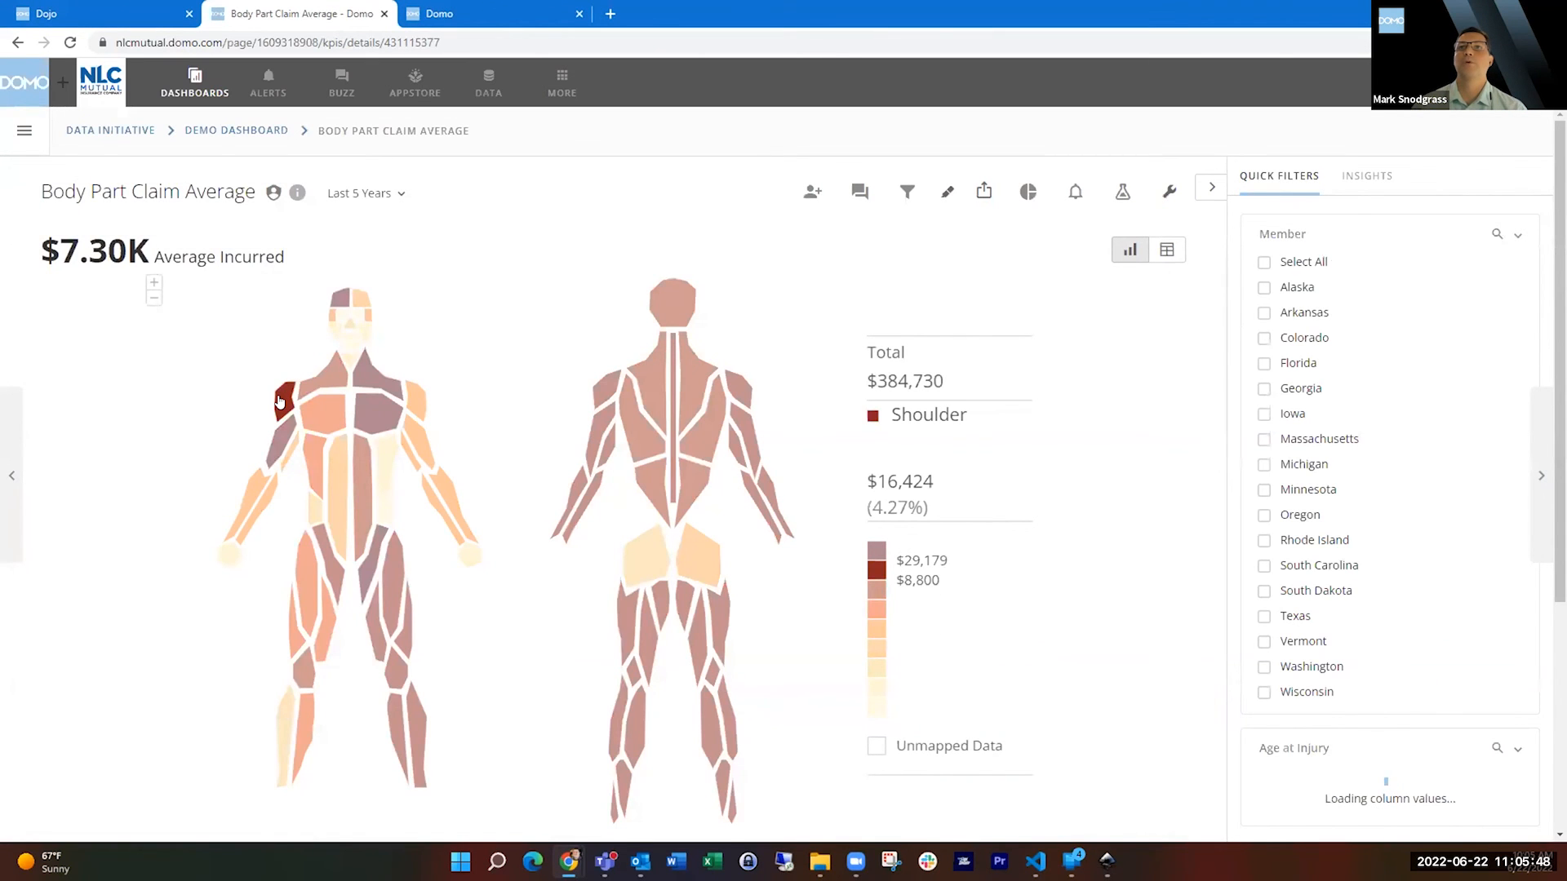
pyautogui.click(280, 402)
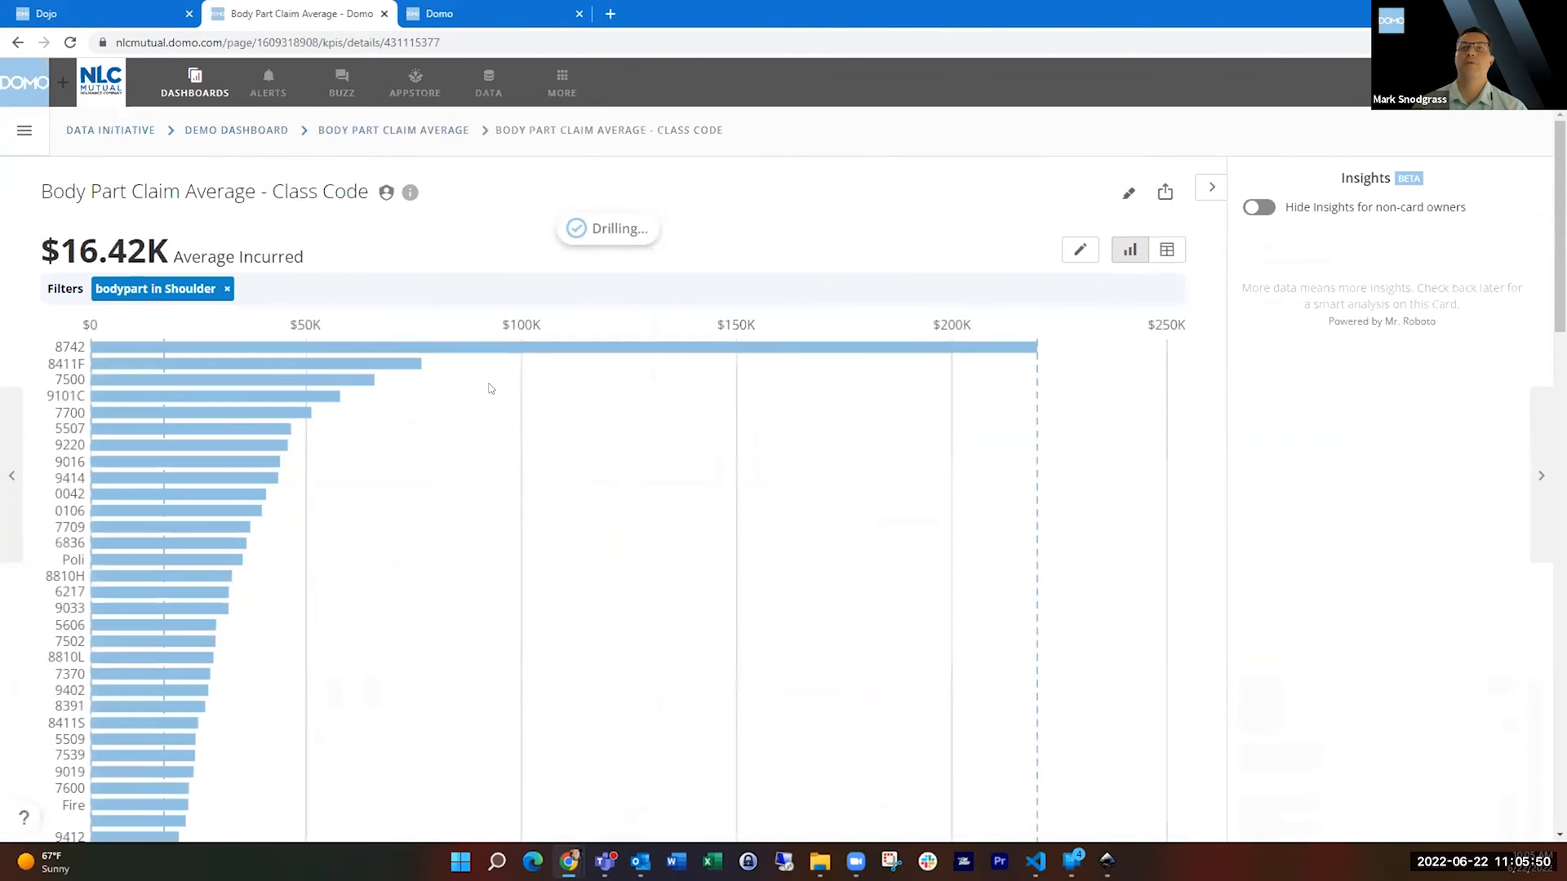
pyautogui.click(429, 133)
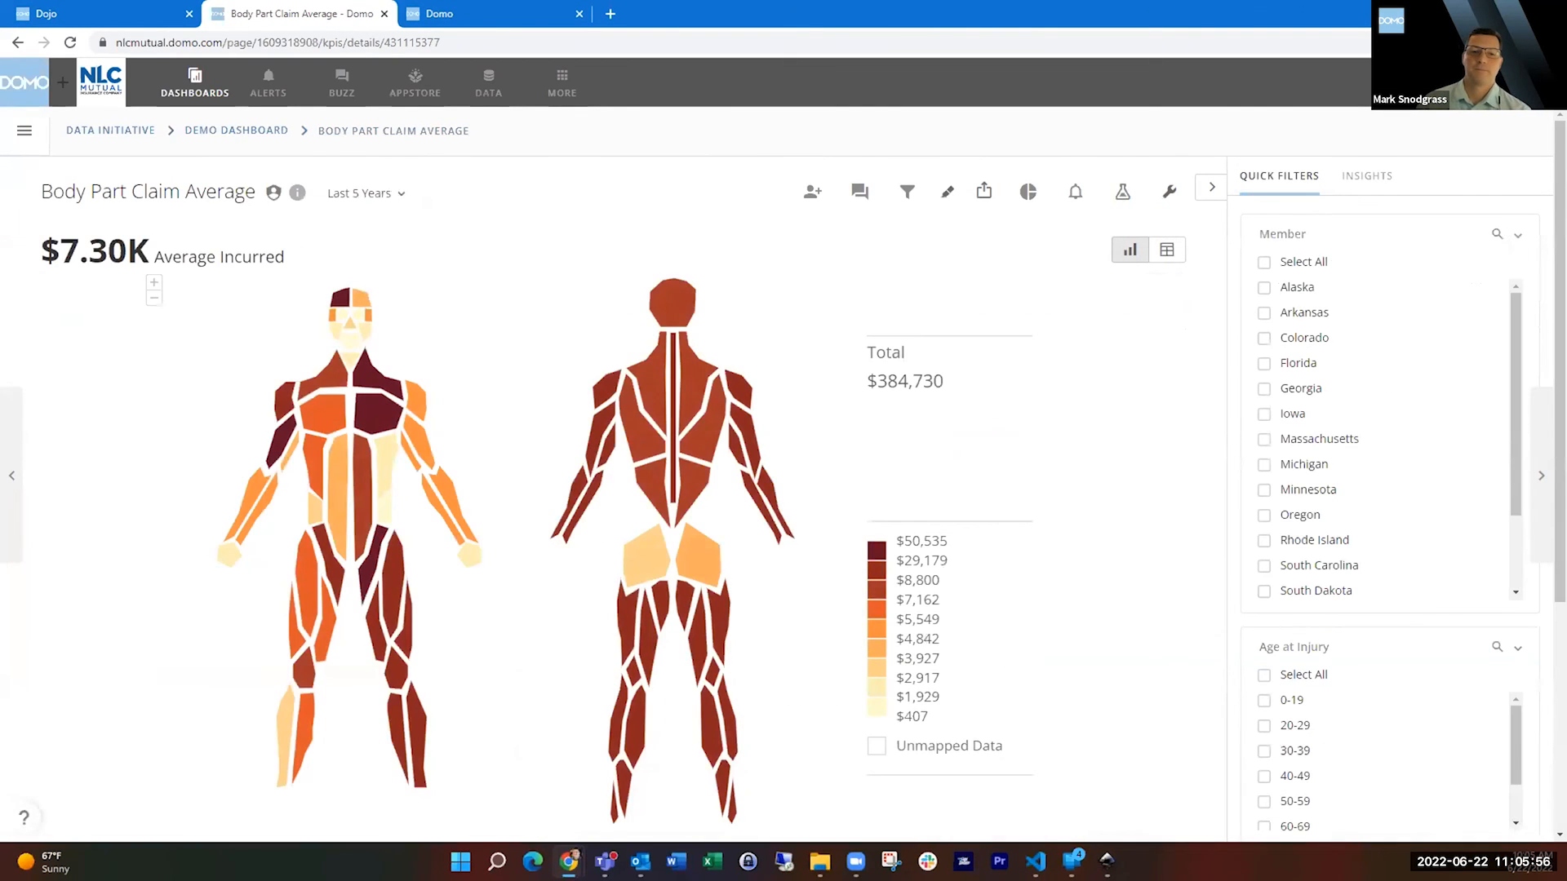